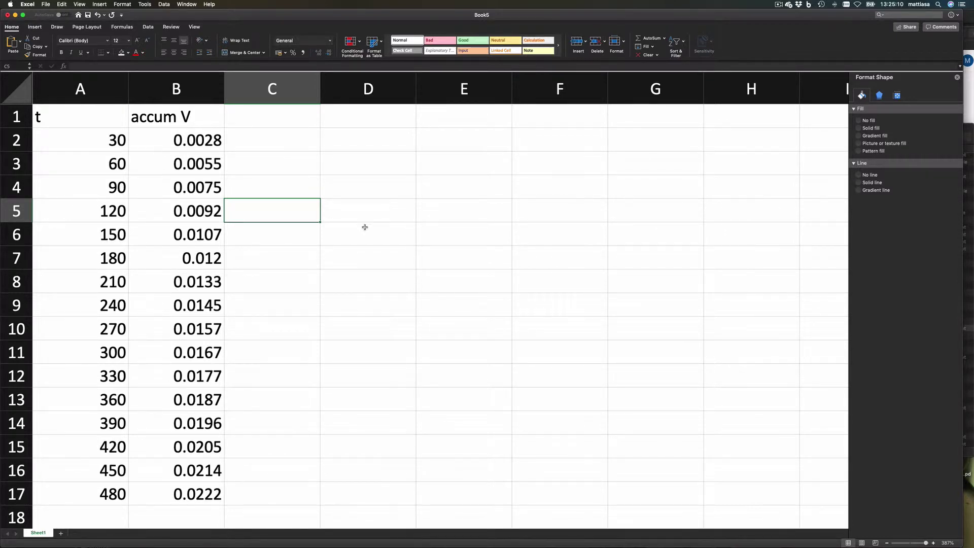
# - Head column C 't/V' and fill =A2/B2 down through C17
pyautogui.click(266, 123)
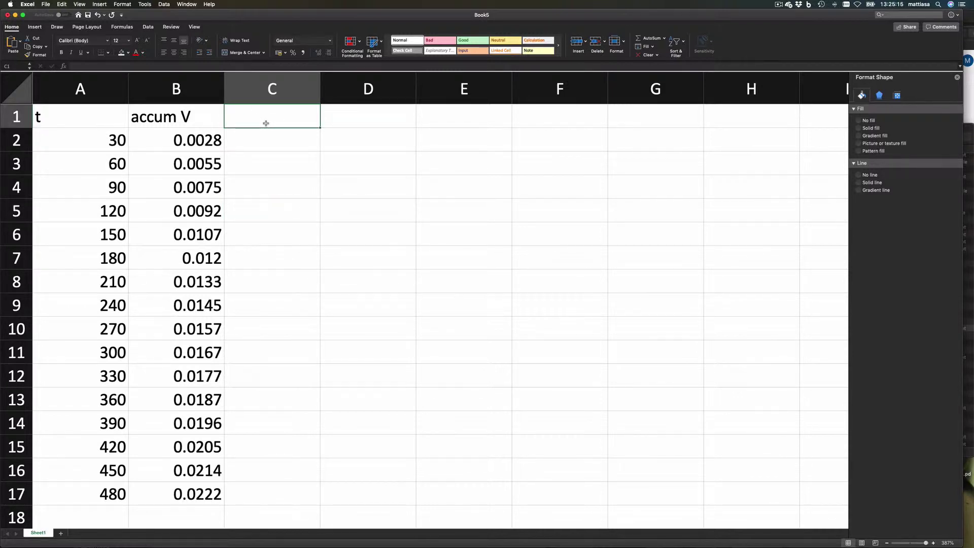
pyautogui.write('t/V')
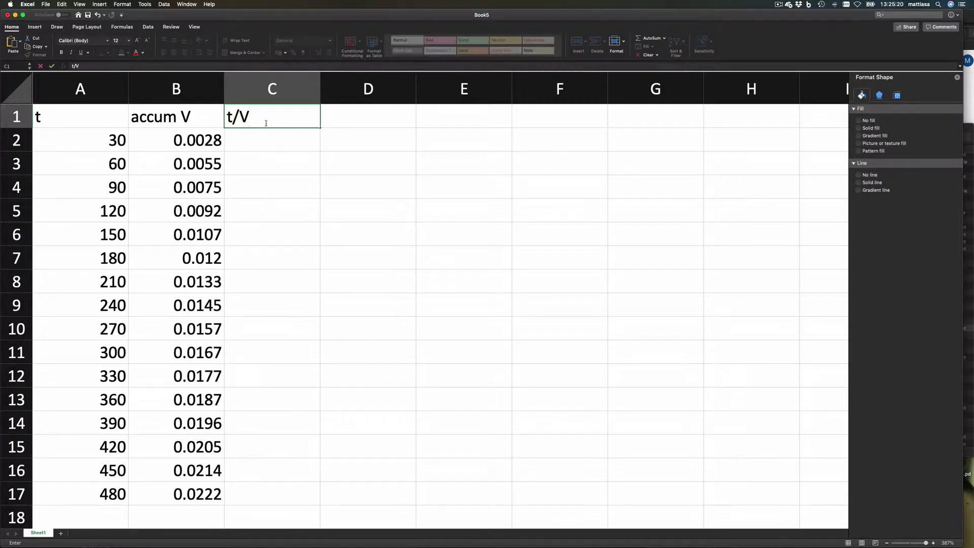
pyautogui.press('Return')
pyautogui.write('=')
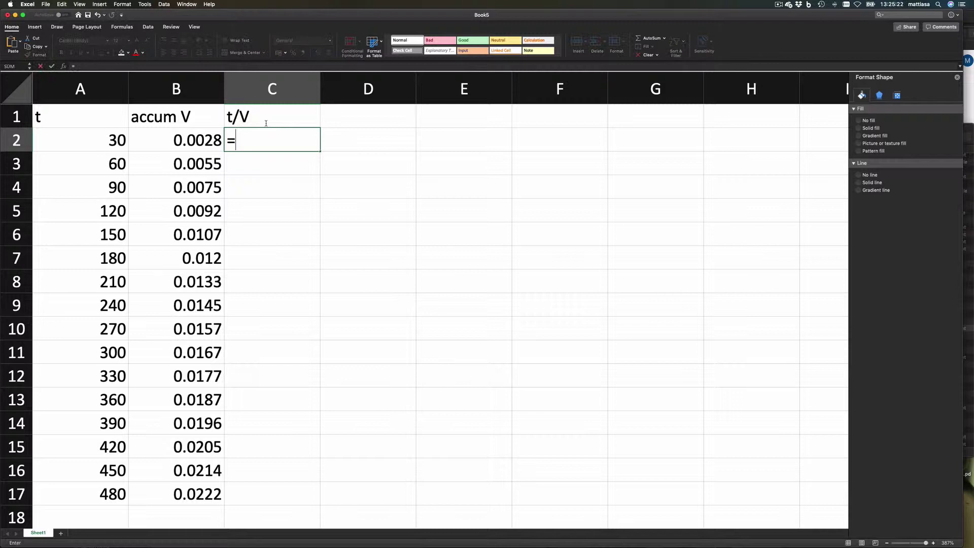
pyautogui.click(106, 134)
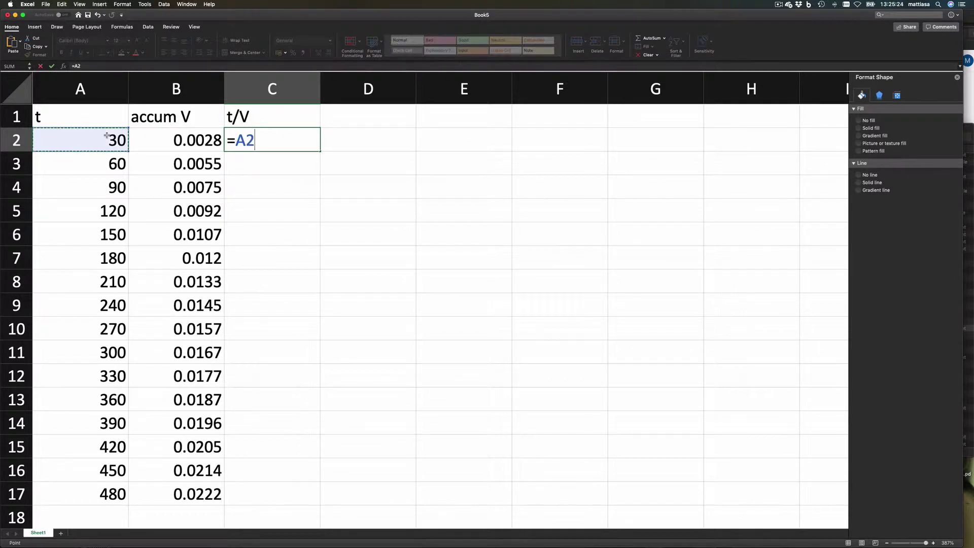
pyautogui.write('/')
pyautogui.click(196, 137)
pyautogui.press('Return')
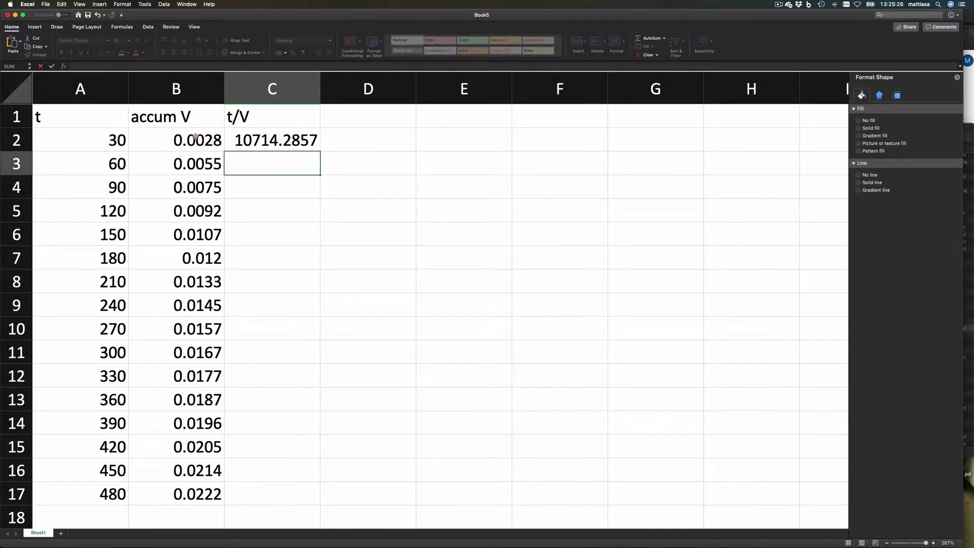
pyautogui.click(310, 147)
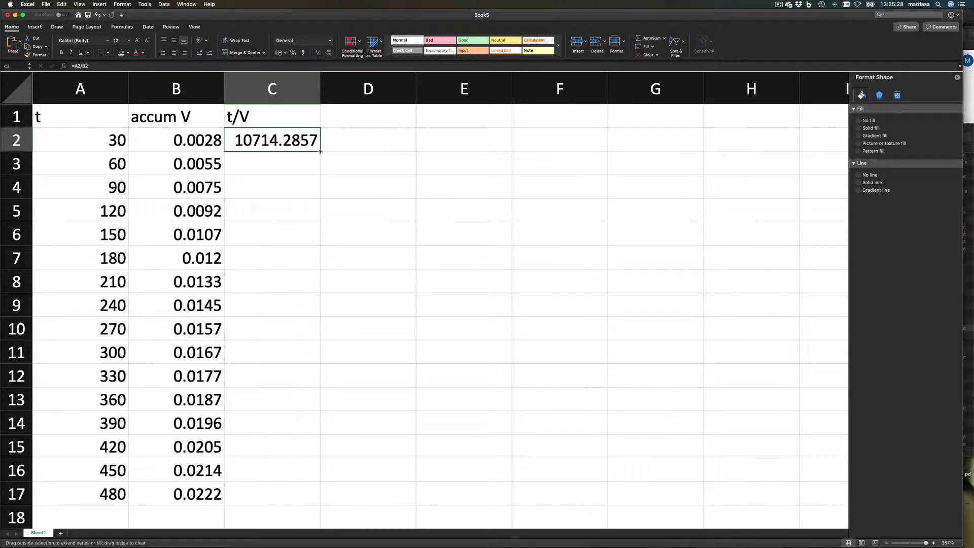
pyautogui.doubleClick(320, 150)
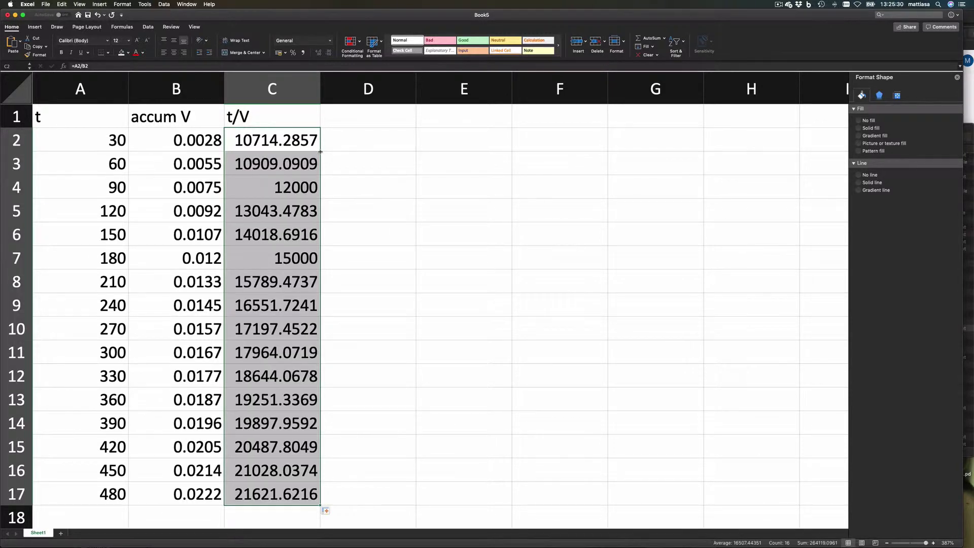
# - Enter =INTERCEPT(C2:C17;B2:B17) in F2, returning 7825.83782
pyautogui.click(567, 143)
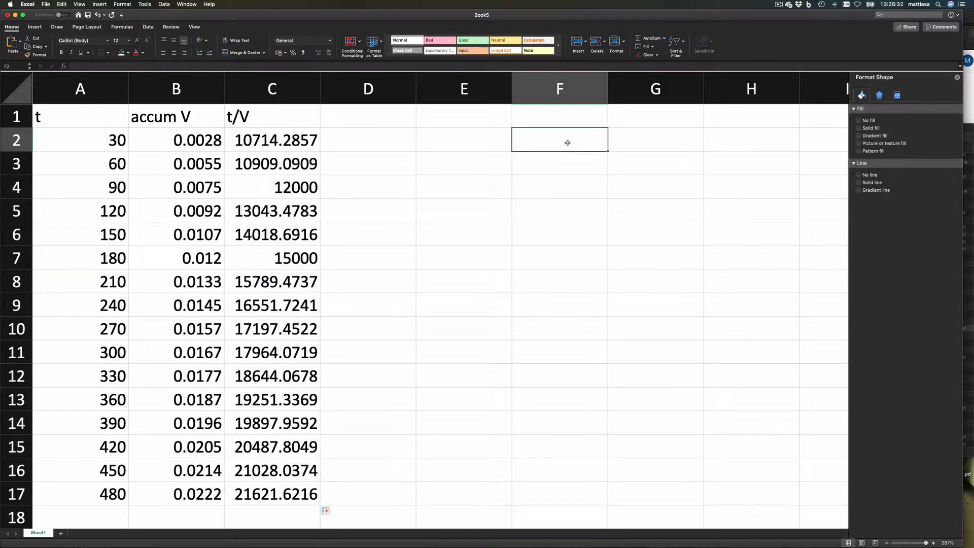
pyautogui.write('=')
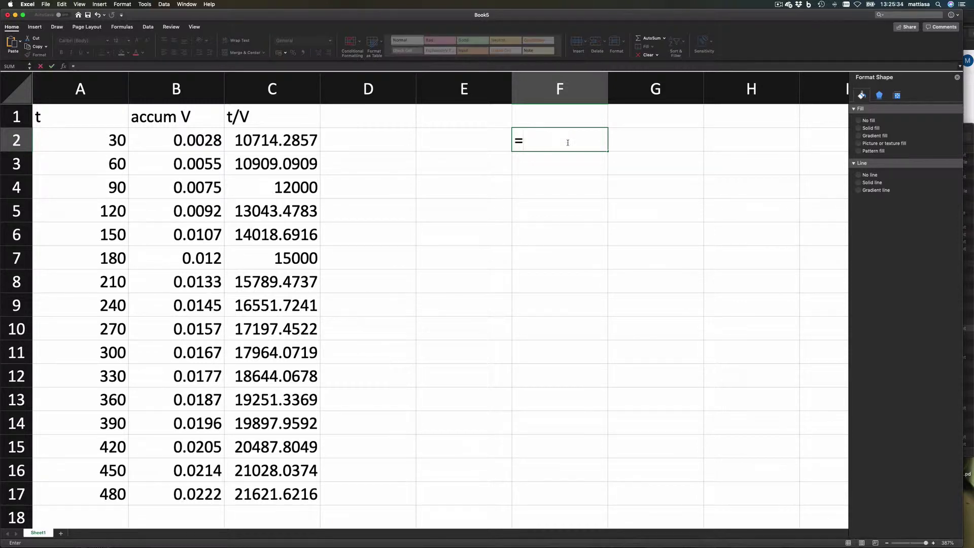
pyautogui.write('intercept')
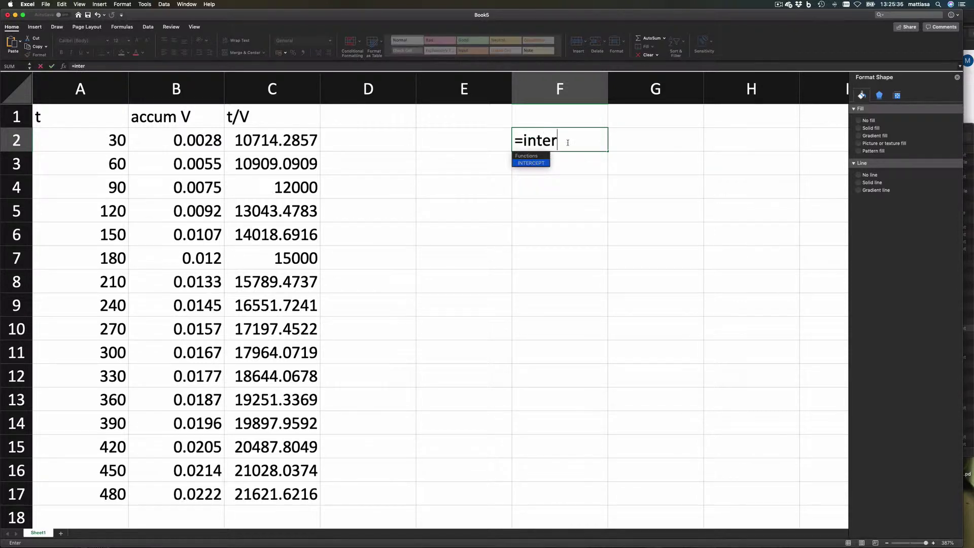
pyautogui.write('(')
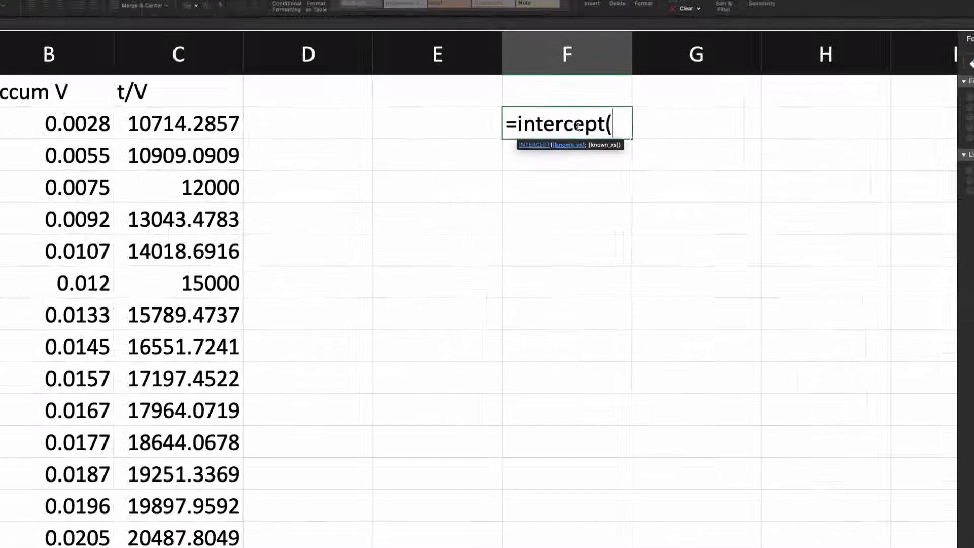
pyautogui.write('C2:C6')
pyautogui.moveTo(279, 234); pyautogui.dragTo(278, 494)
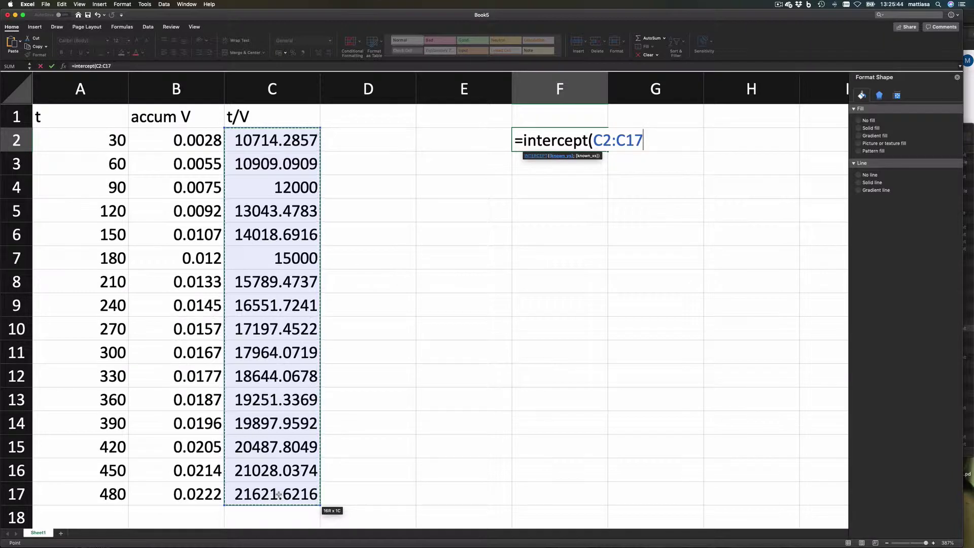
pyautogui.write(';')
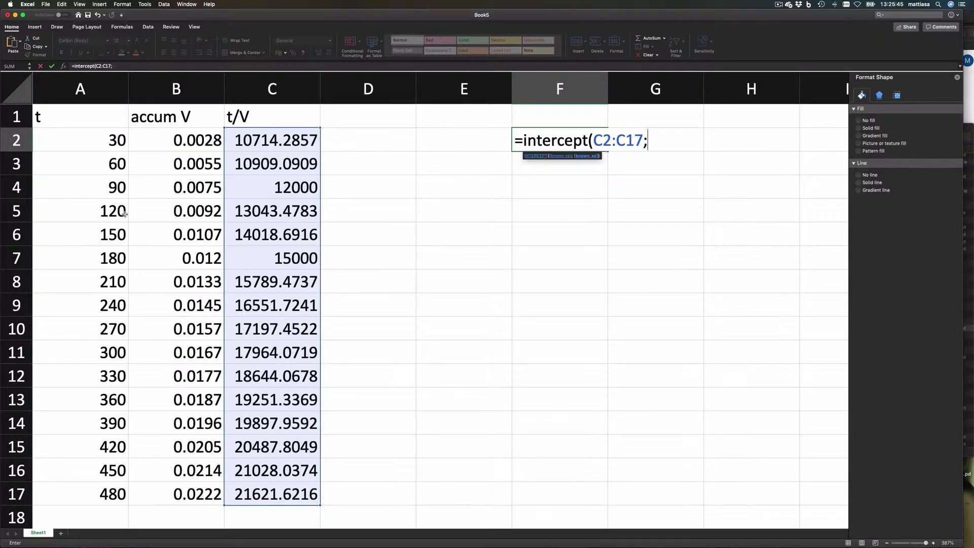
pyautogui.moveTo(191, 138); pyautogui.dragTo(177, 426)
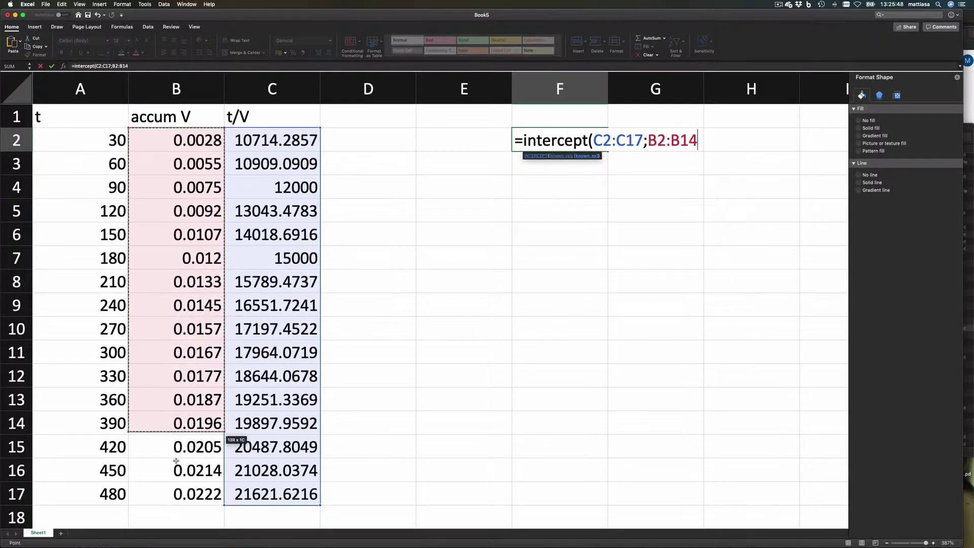
pyautogui.moveTo(175, 469); pyautogui.dragTo(175, 494)
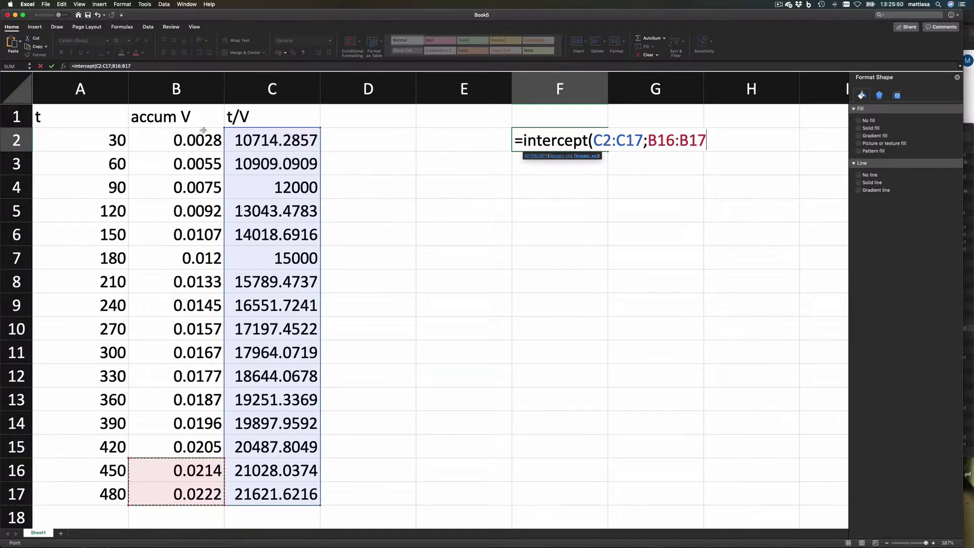
pyautogui.moveTo(182, 135); pyautogui.dragTo(199, 498)
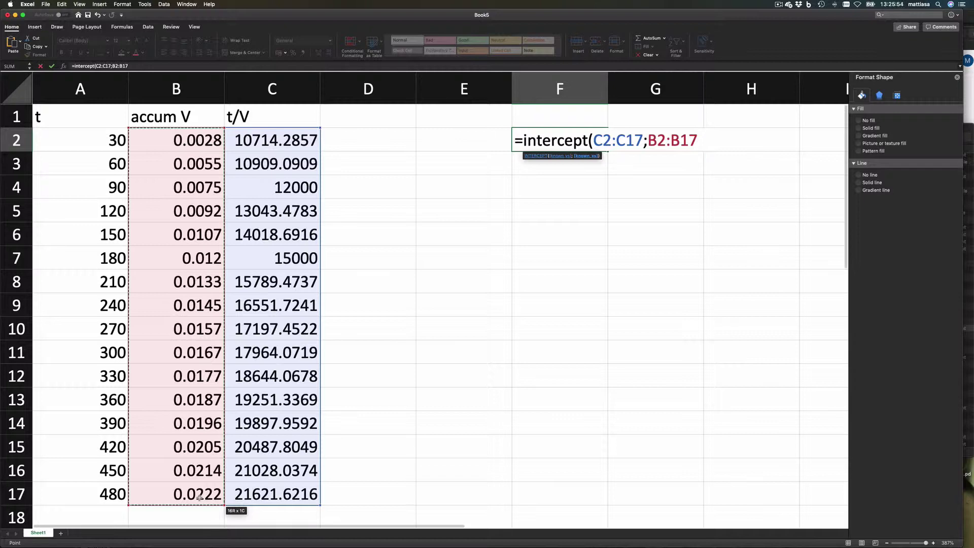
pyautogui.press('Return')
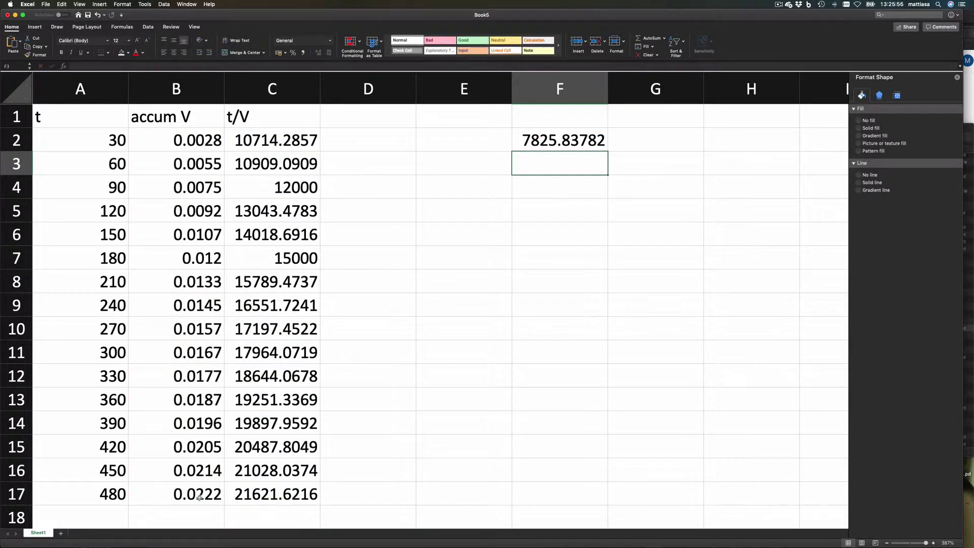
# - Enter =SLOPE(C2:C17;B2:B17) in F3, returning 609235.487
pyautogui.write('=slope(')
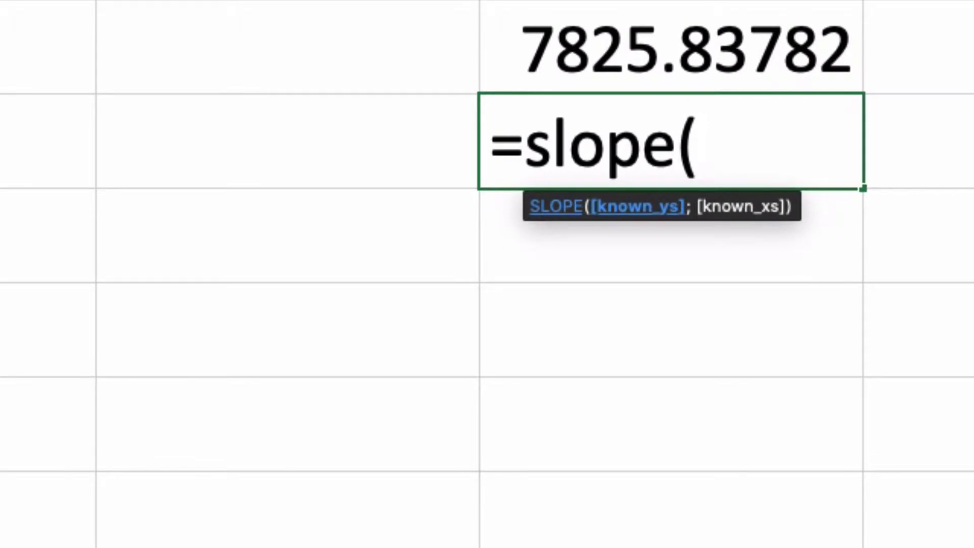
pyautogui.moveTo(272, 139); pyautogui.dragTo(279, 490)
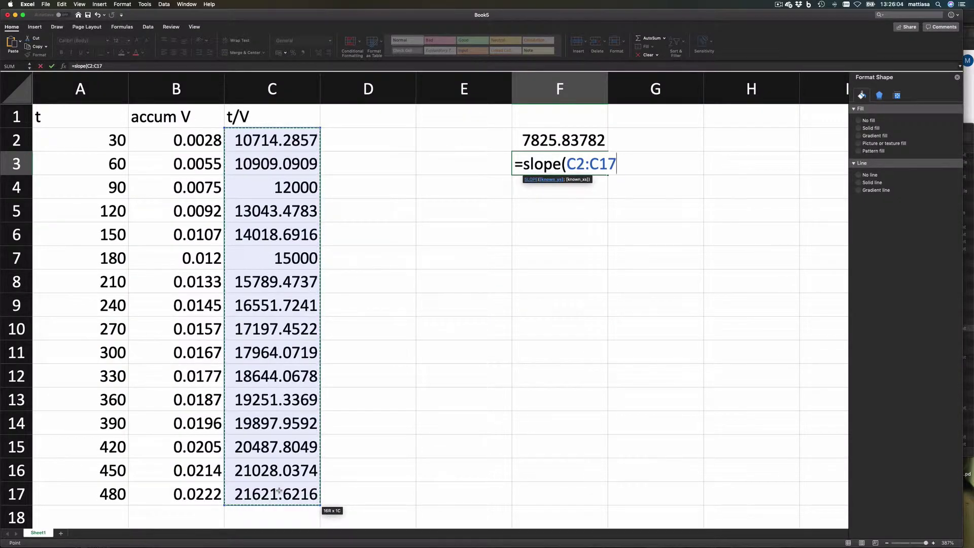
pyautogui.write(';')
pyautogui.moveTo(171, 138); pyautogui.dragTo(191, 493)
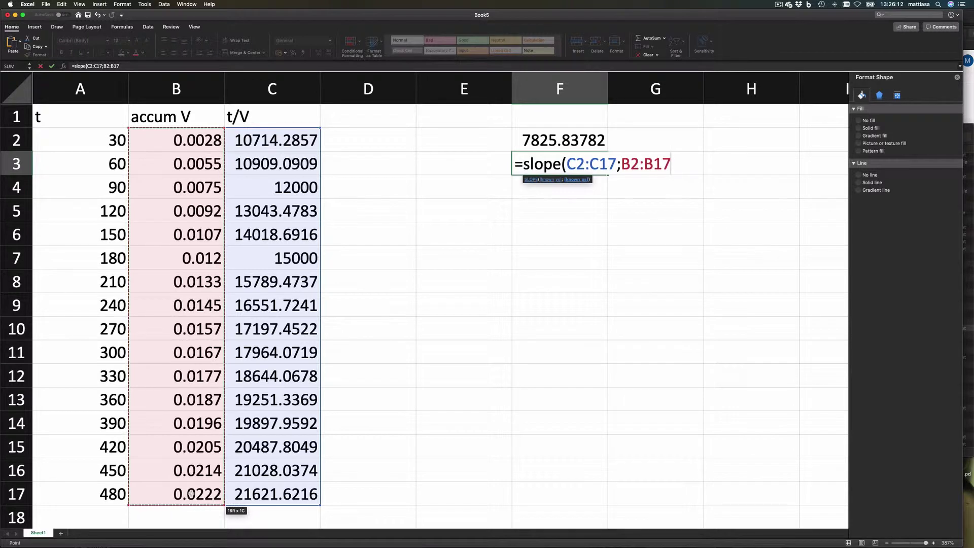
pyautogui.write(')')
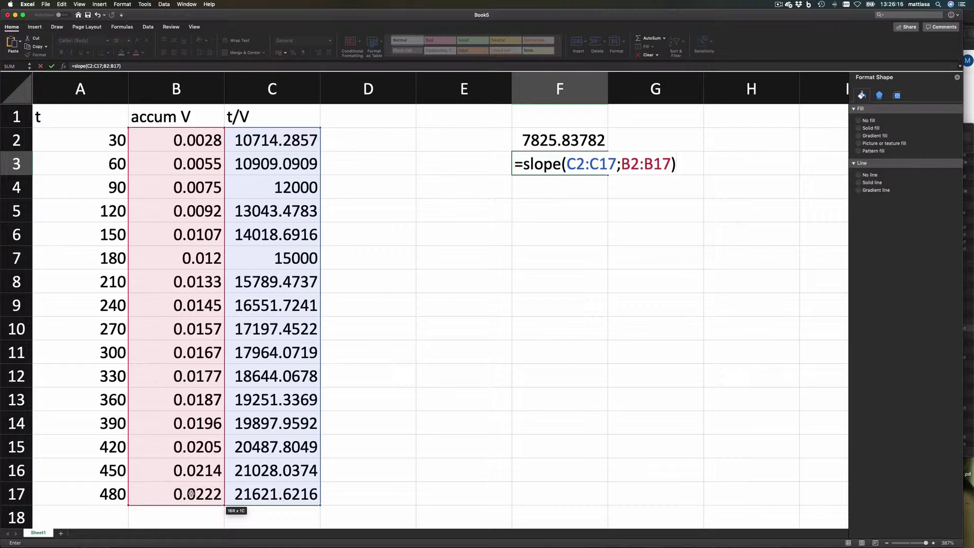
pyautogui.press('Return')
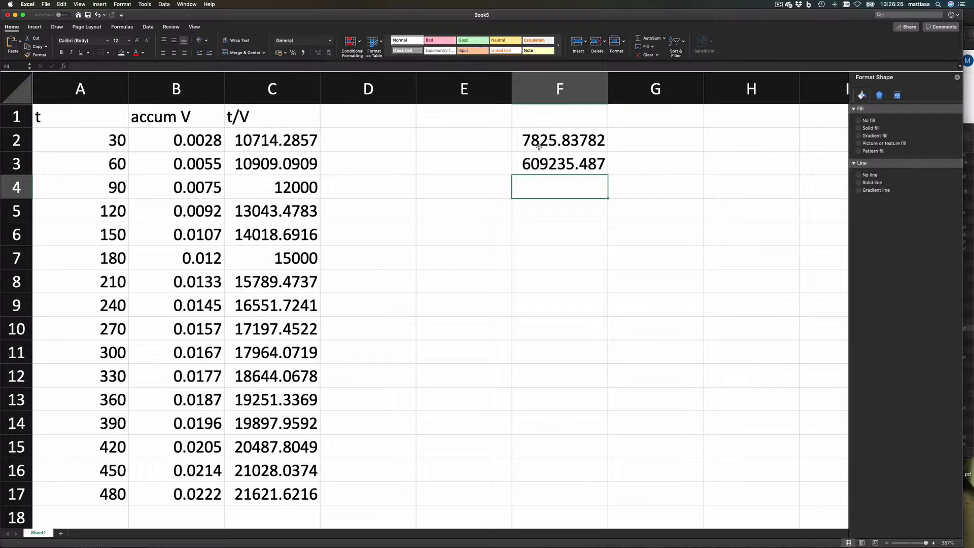
# - Head column D 't/V predicted'
pyautogui.click(339, 120)
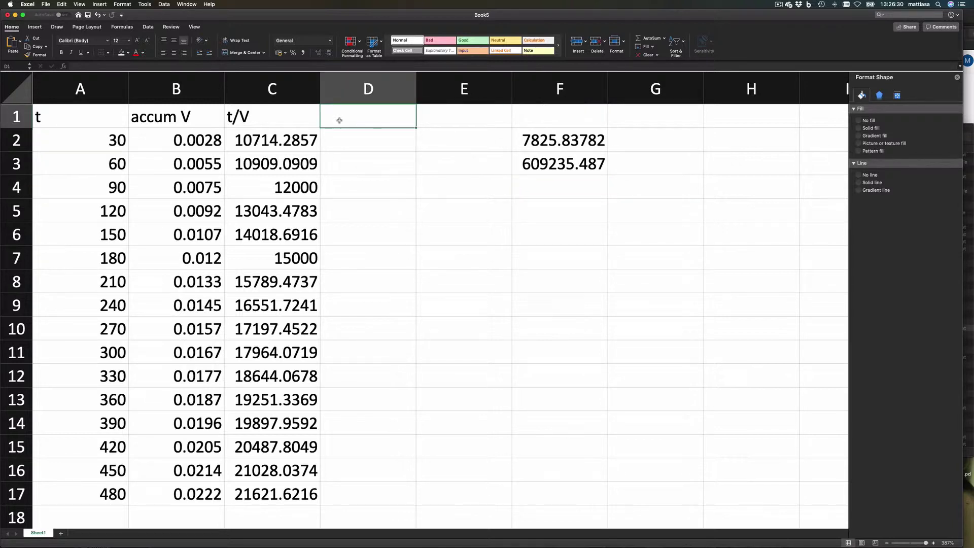
pyautogui.write('t/V ')
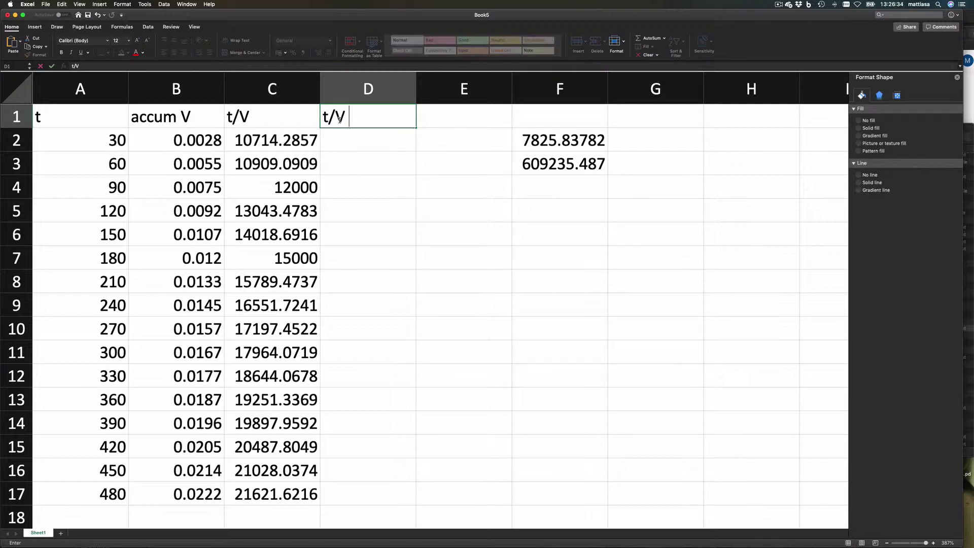
pyautogui.write('predicted')
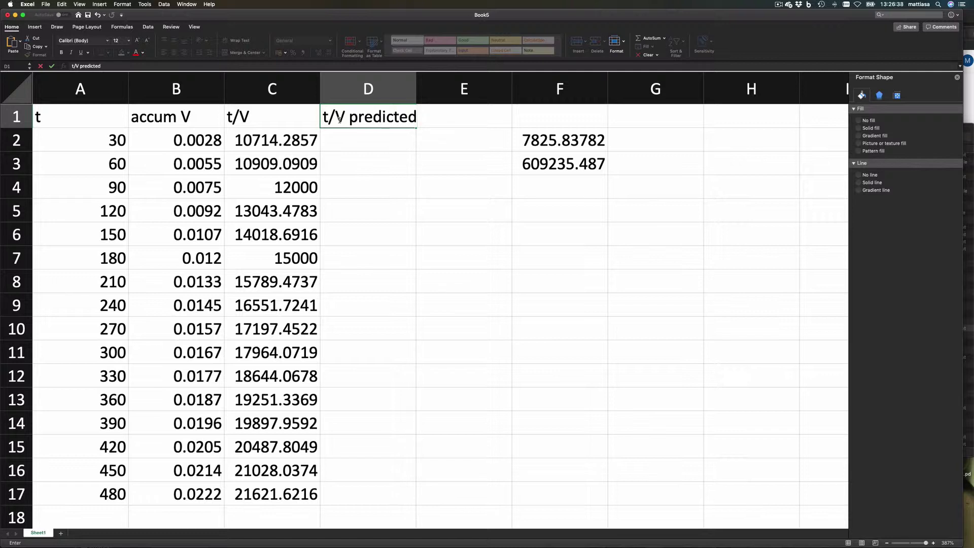
pyautogui.press('Return')
# - Enter =F$2+F$3*B2 in D2, locking the rows of the intercept and slope references
pyautogui.write('=')
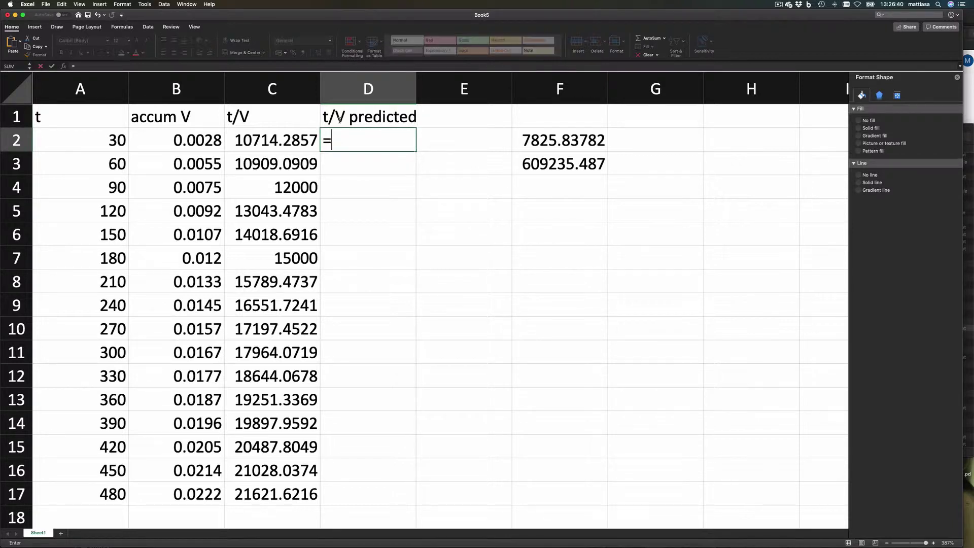
pyautogui.click(552, 140)
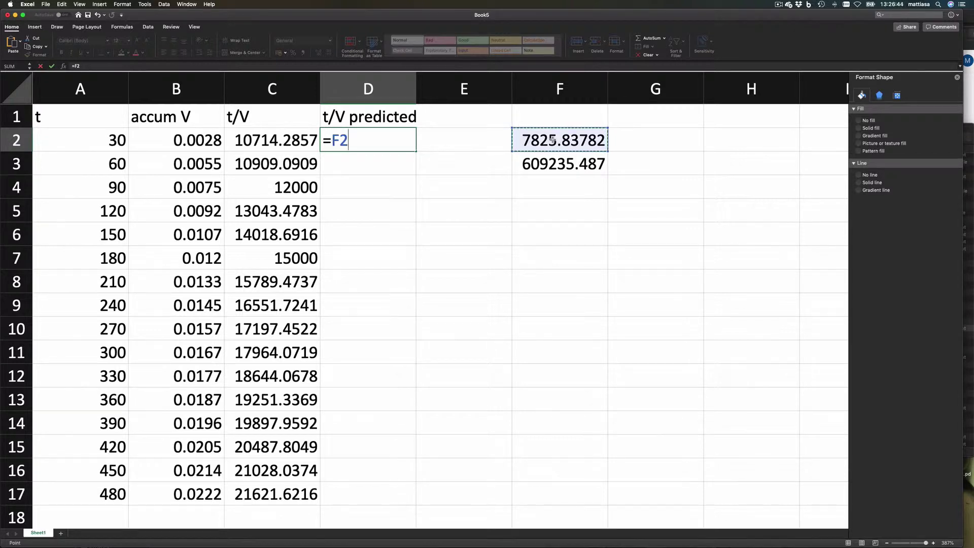
pyautogui.write('+')
pyautogui.click(553, 162)
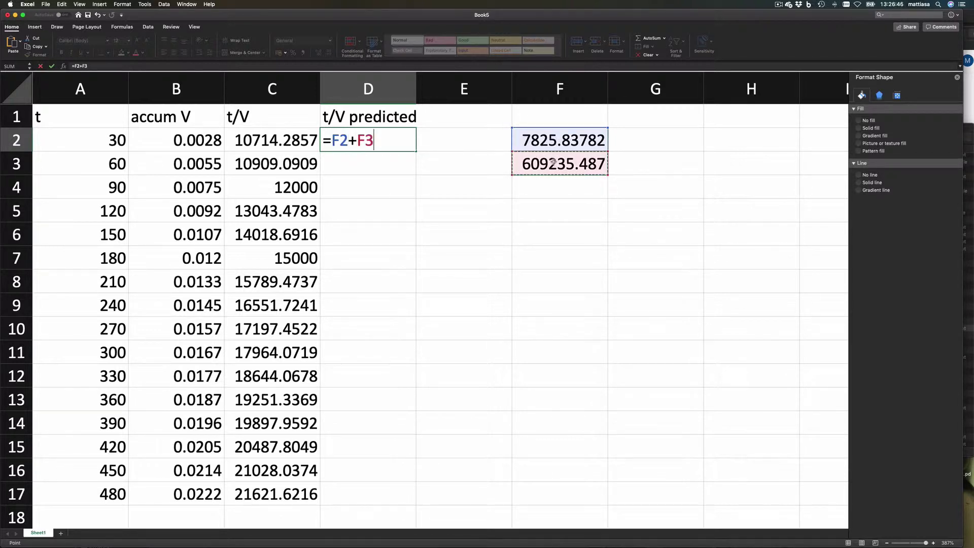
pyautogui.write('*')
pyautogui.click(180, 141)
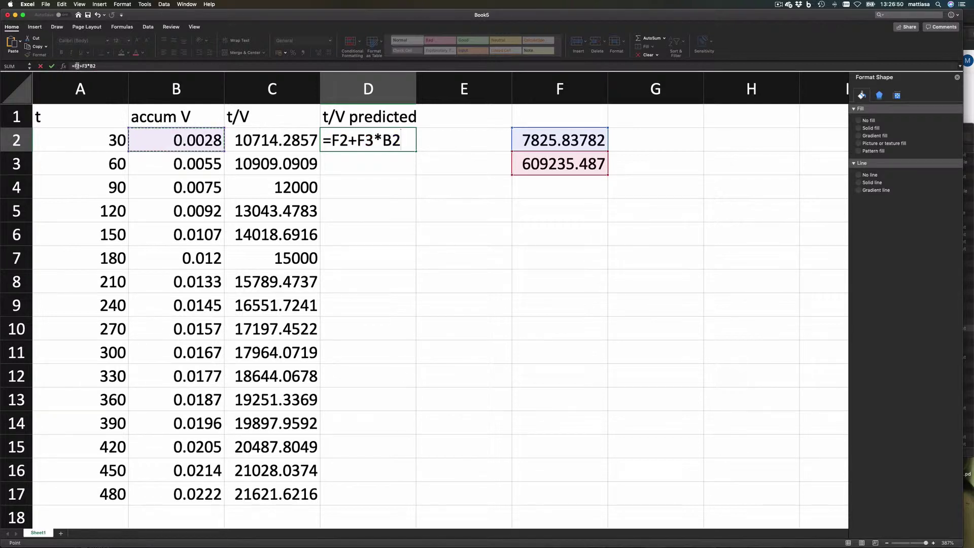
pyautogui.click(76, 66)
pyautogui.write('$')
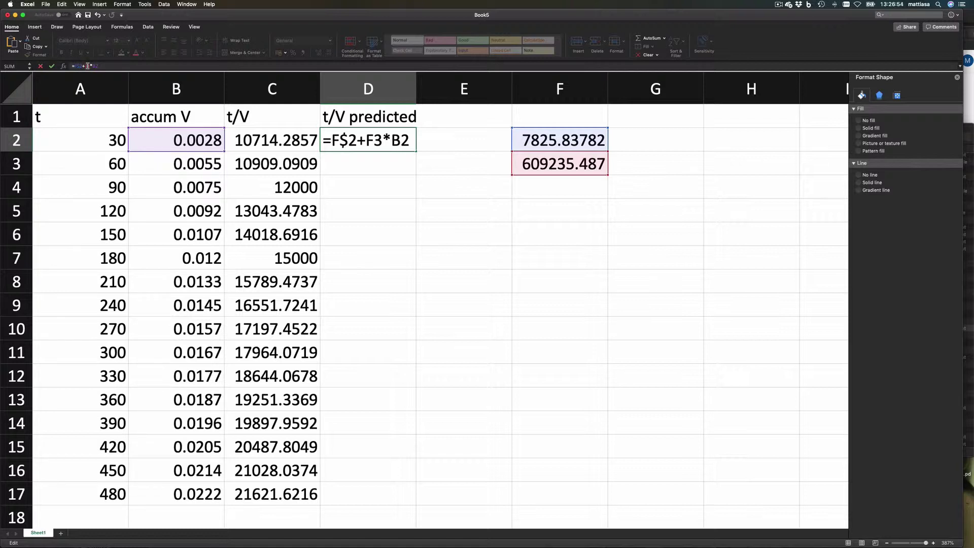
pyautogui.click(86, 66)
pyautogui.write('$')
pyautogui.press('Return')
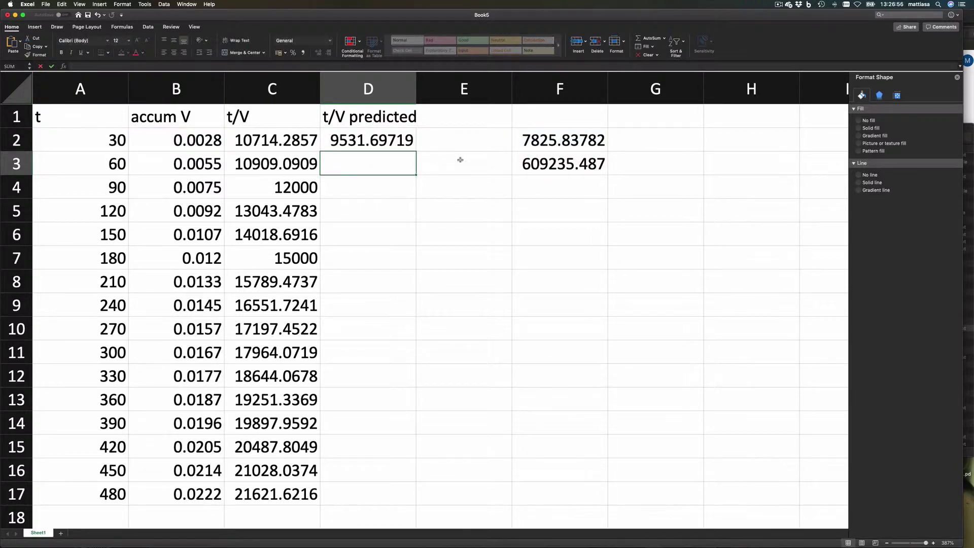
# - Copy the prediction formula down to D17 and verify D7's references
pyautogui.click(399, 143)
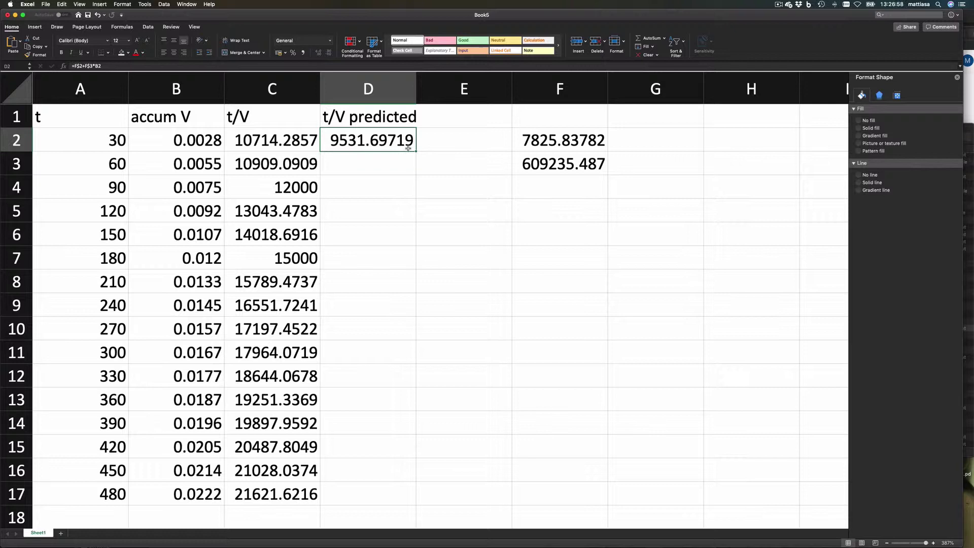
pyautogui.moveTo(415, 151); pyautogui.dragTo(418, 505)
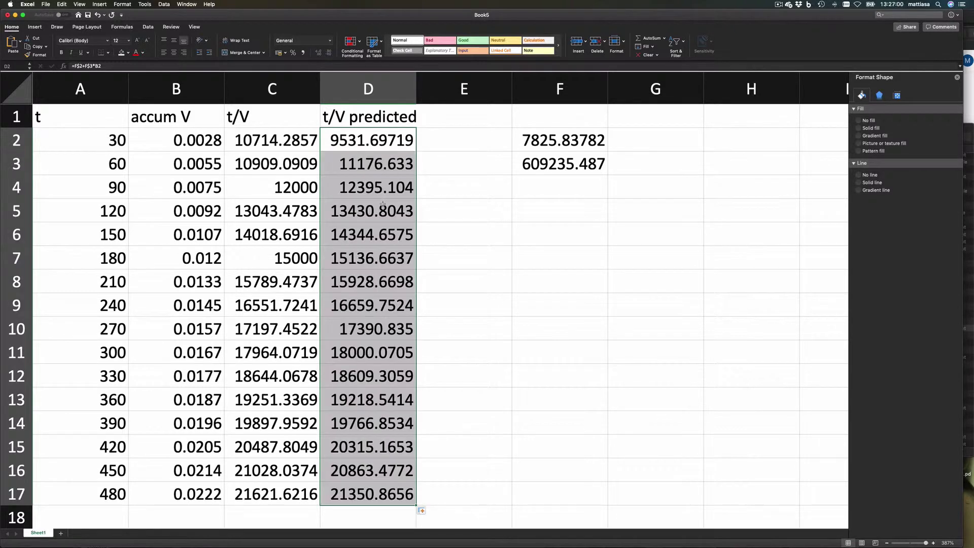
pyautogui.click(367, 251)
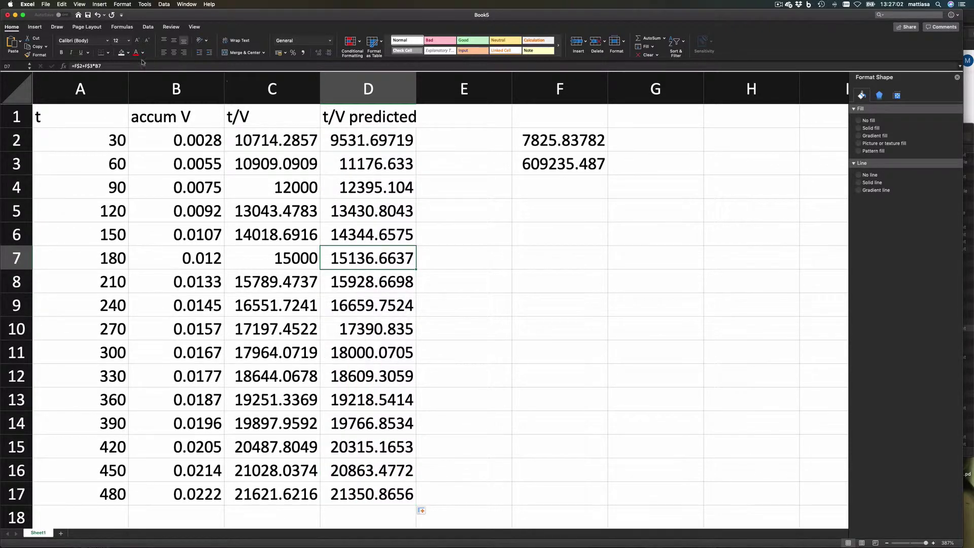
pyautogui.doubleClick(367, 250)
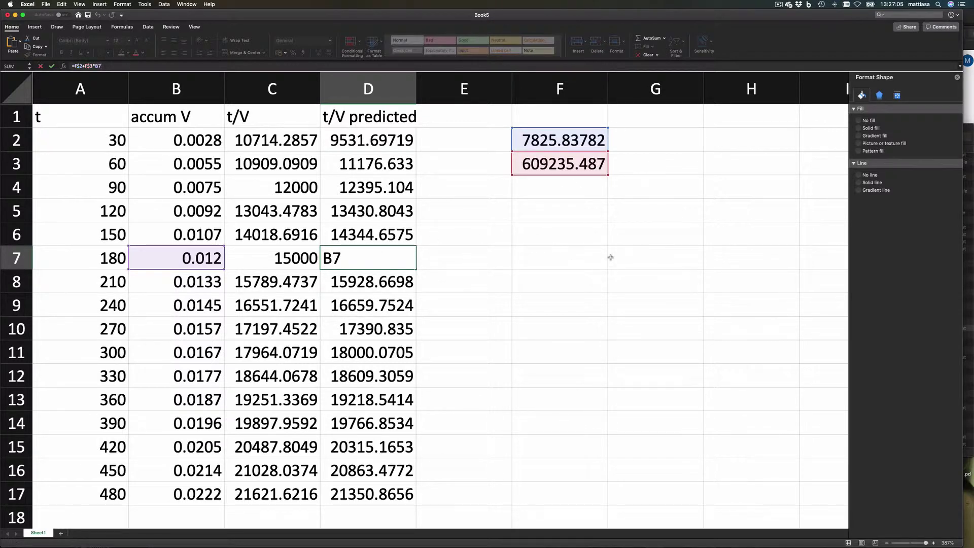
pyautogui.press('Return')
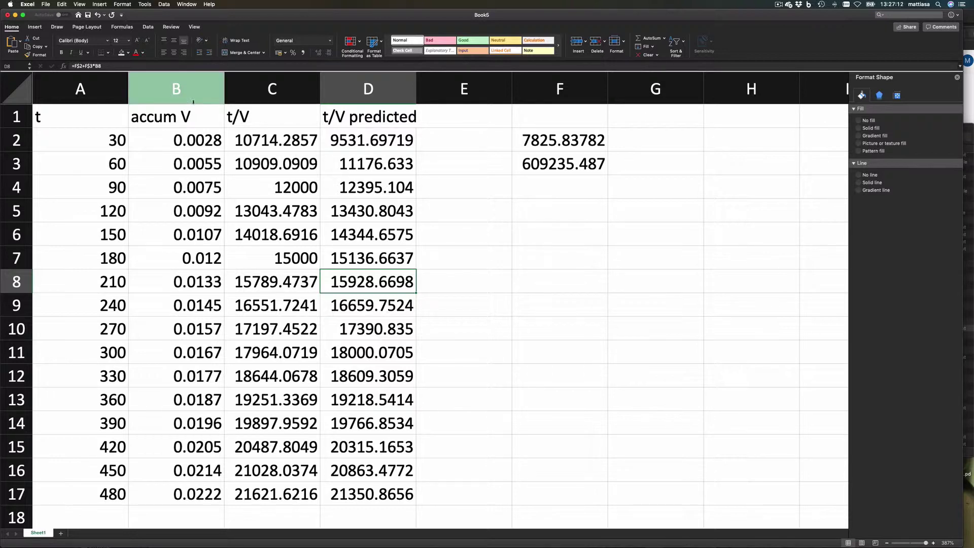
pyautogui.moveTo(193, 116); pyautogui.dragTo(366, 485)
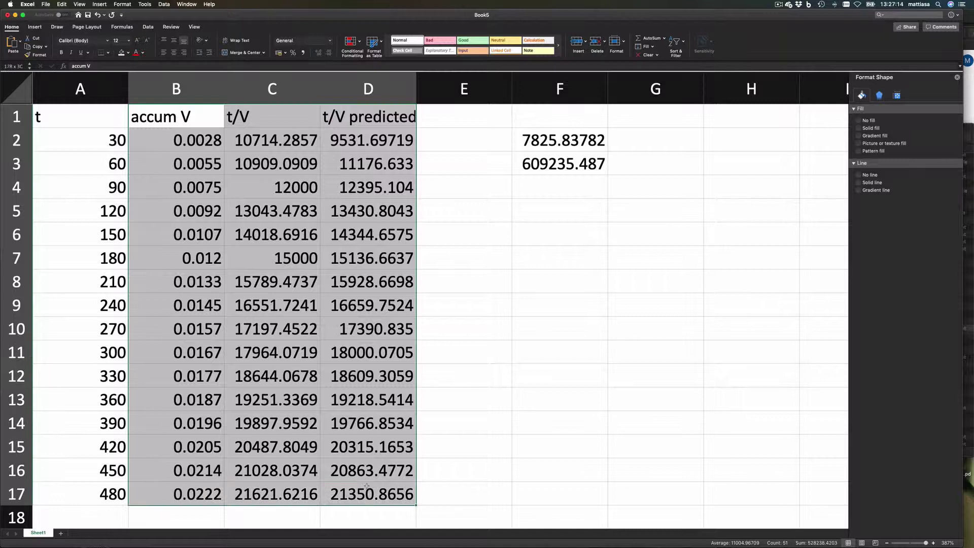
# - Insert a Scatter with Straight Lines and Markers chart of B1:D17
pyautogui.click(36, 27)
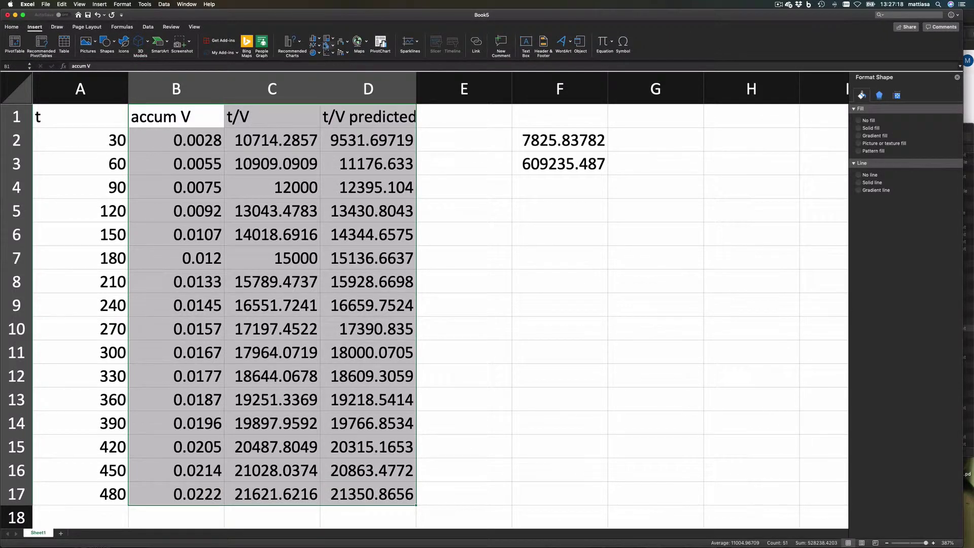
pyautogui.click(331, 52)
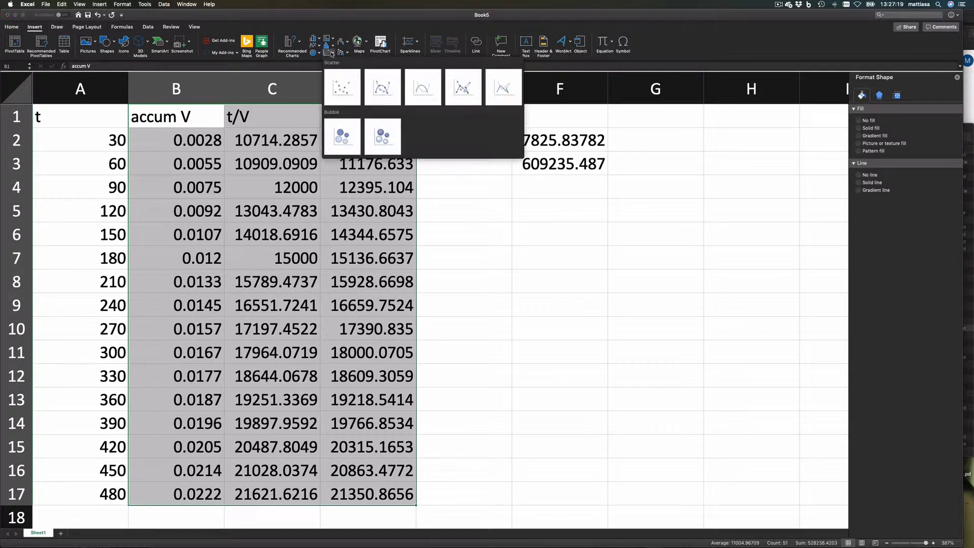
pyautogui.click(454, 87)
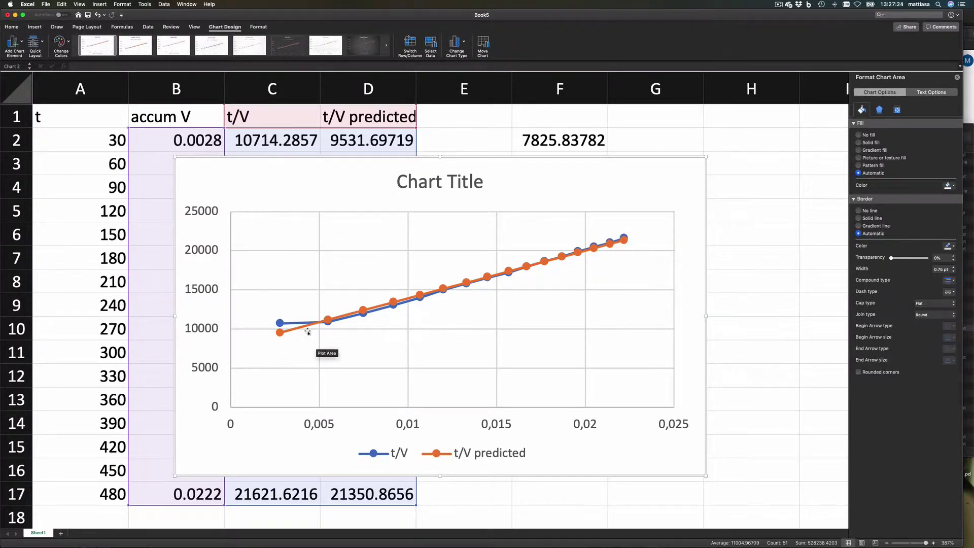
pyautogui.click(290, 325)
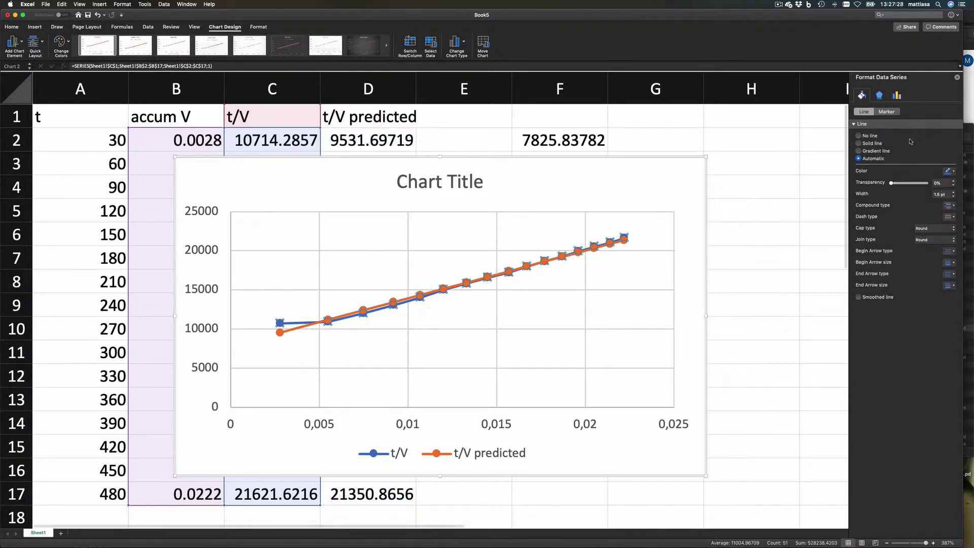
# - Give the t/V series no line and built-in X markers
pyautogui.click(859, 136)
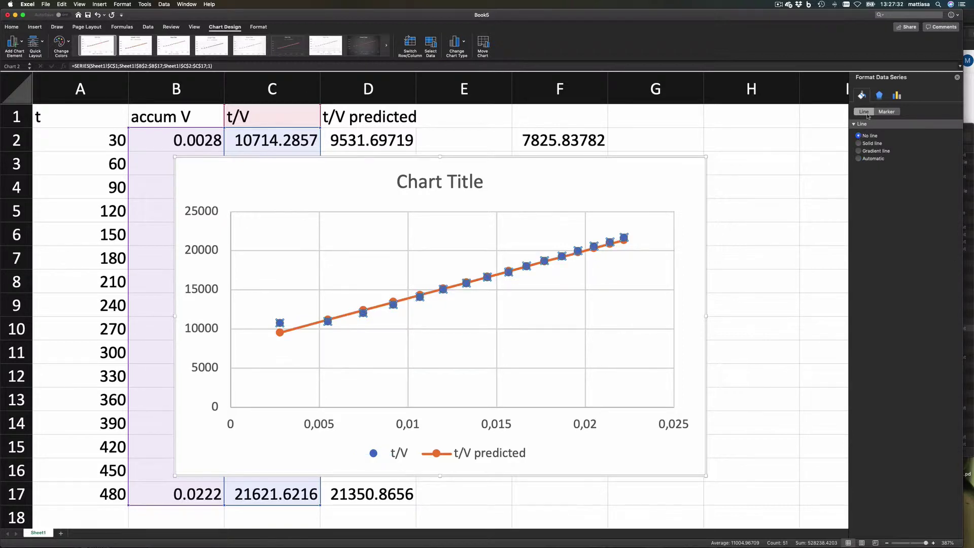
pyautogui.click(884, 111)
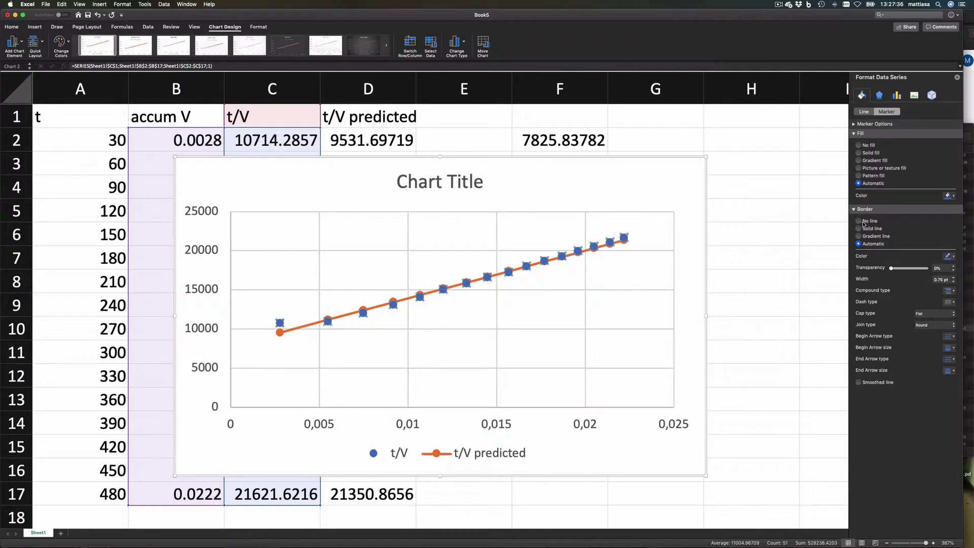
pyautogui.click(866, 125)
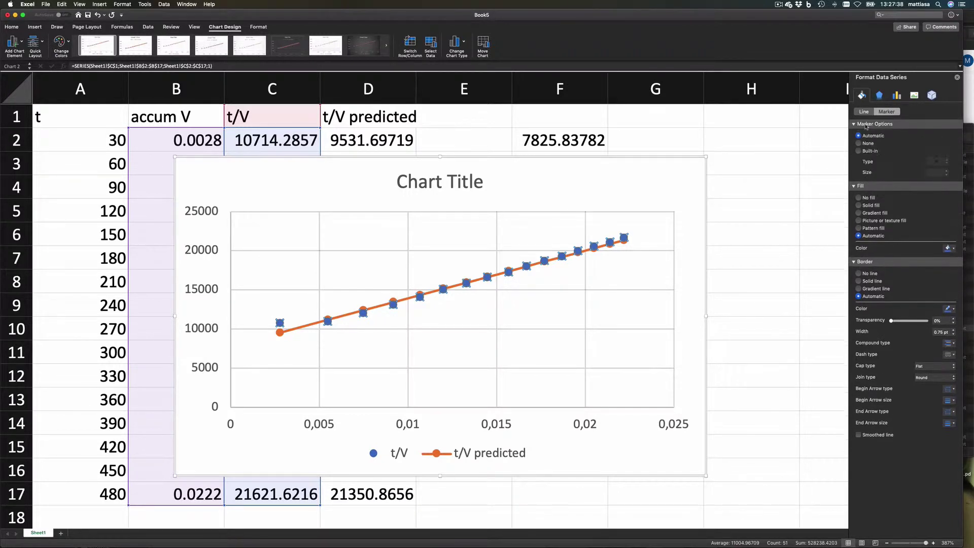
pyautogui.click(858, 151)
pyautogui.click(946, 171)
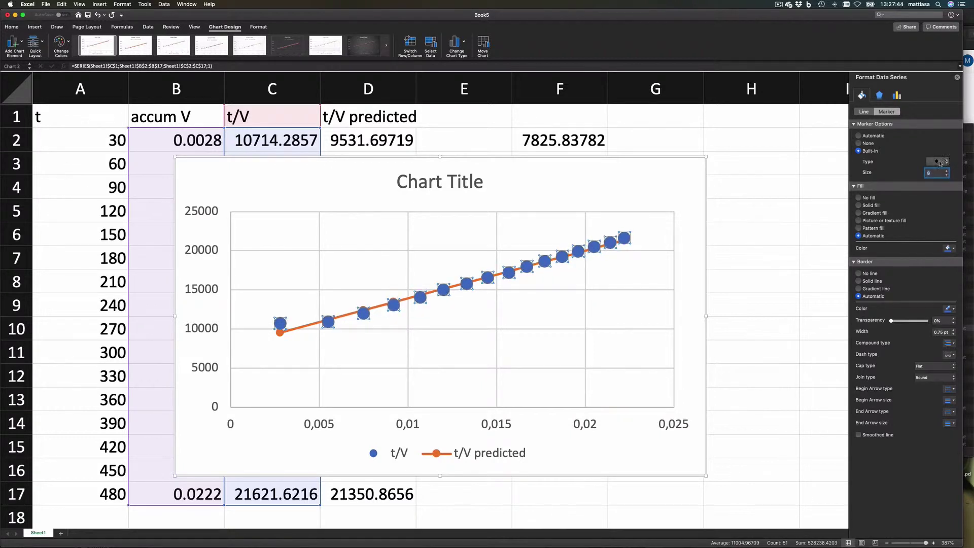
pyautogui.click(938, 161)
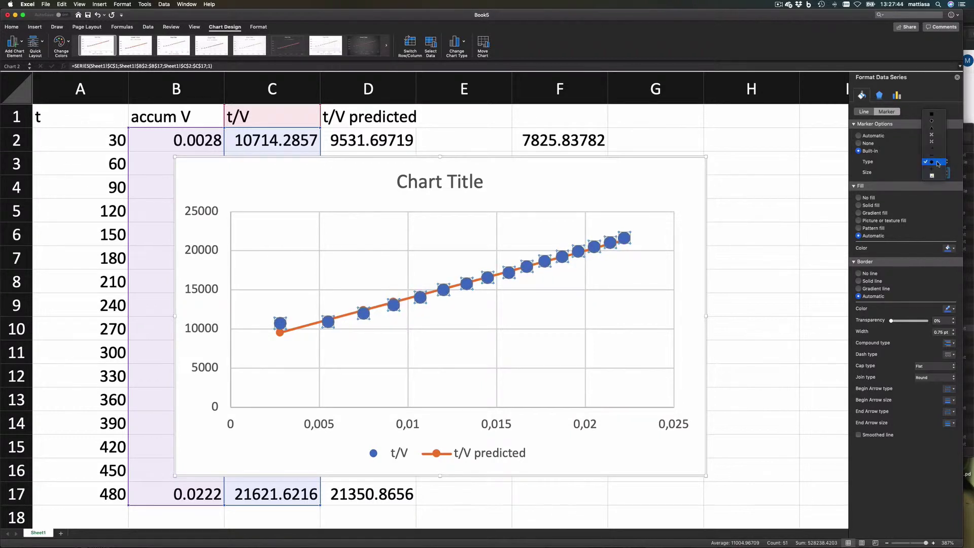
pyautogui.click(932, 136)
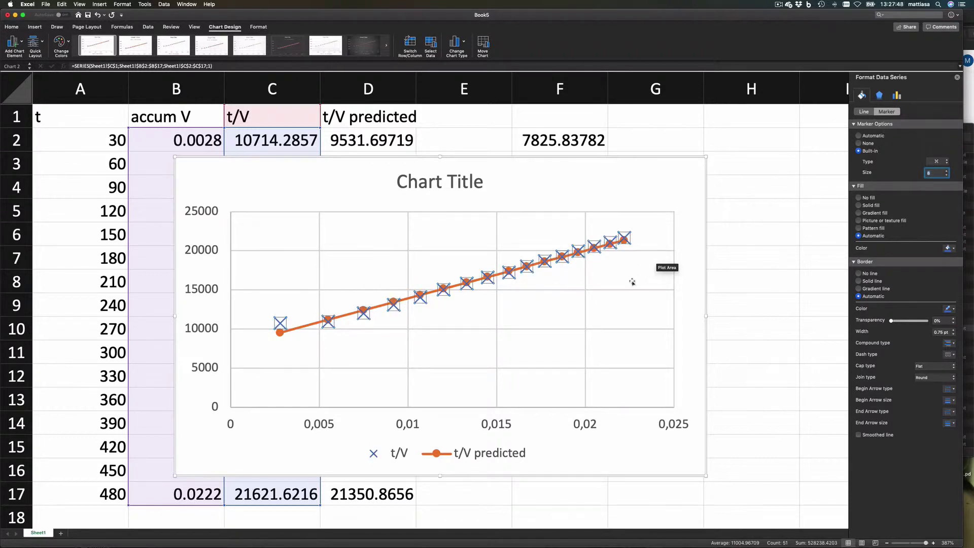
# - Set the t/V predicted series marker to None
pyautogui.click(303, 329)
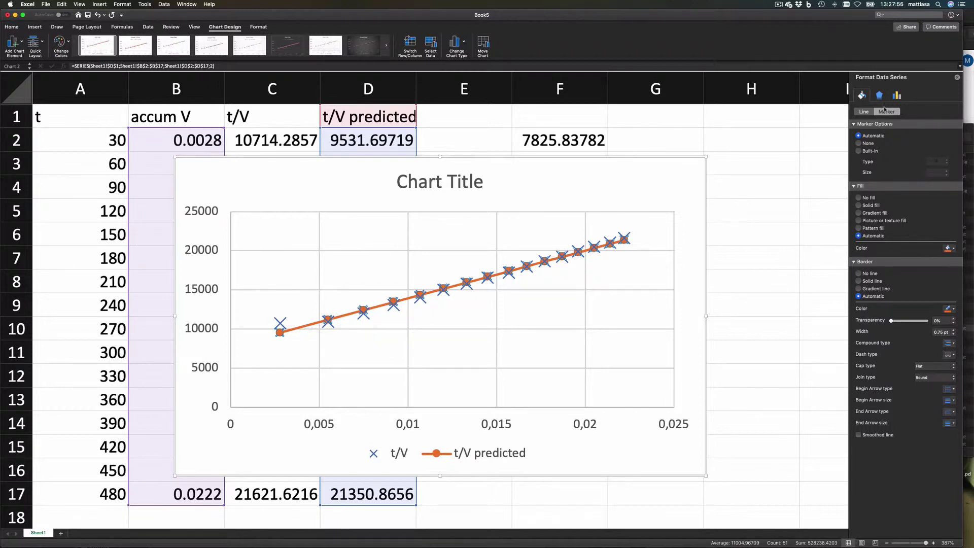
pyautogui.click(858, 143)
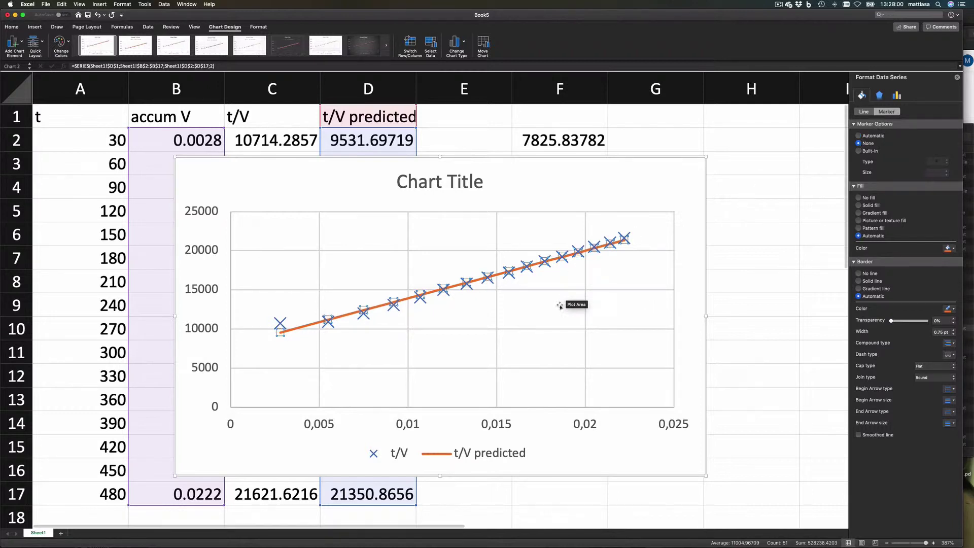
pyautogui.click(498, 197)
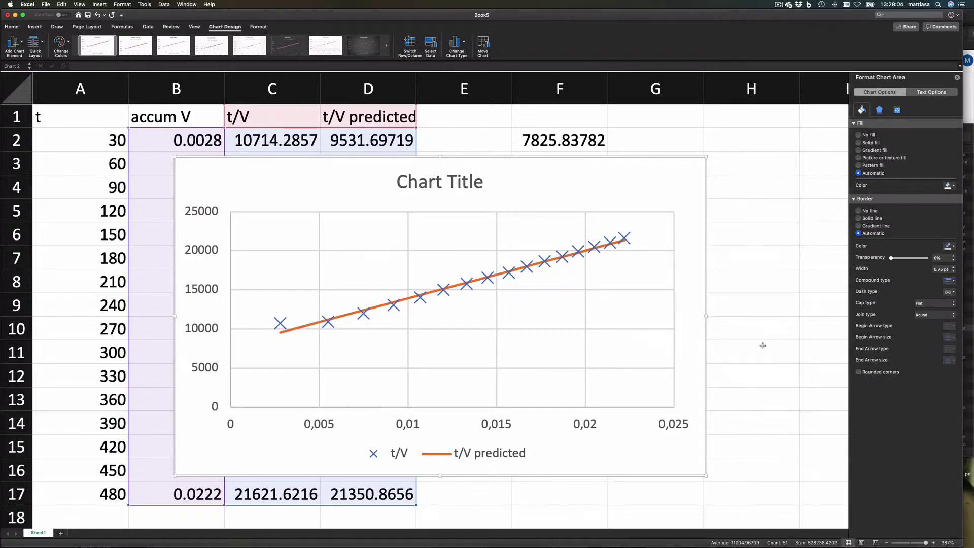
# - Shrink the chart and drag it right of the data, uncovering F2:F3
pyautogui.moveTo(706, 156); pyautogui.dragTo(594, 106)
pyautogui.moveTo(263, 301)
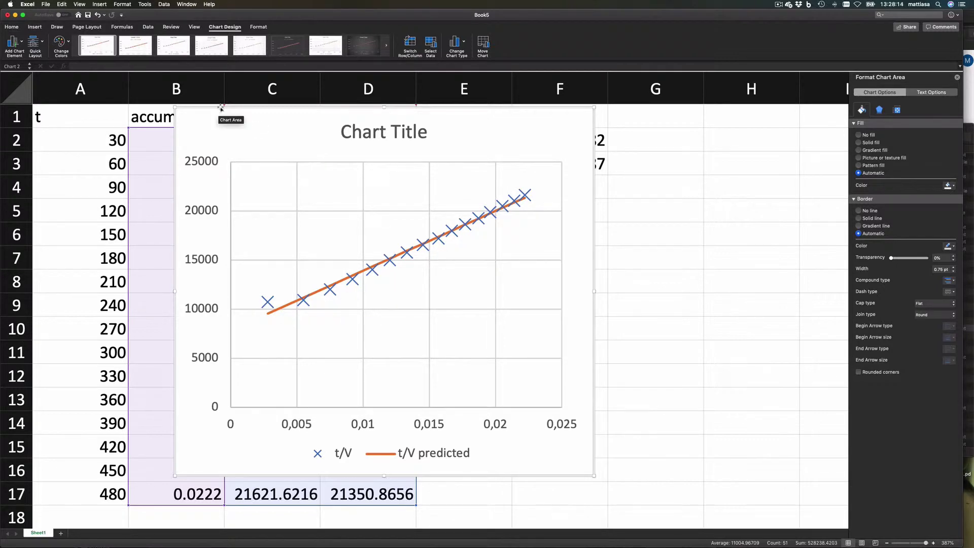
pyautogui.moveTo(221, 108); pyautogui.dragTo(480, 126)
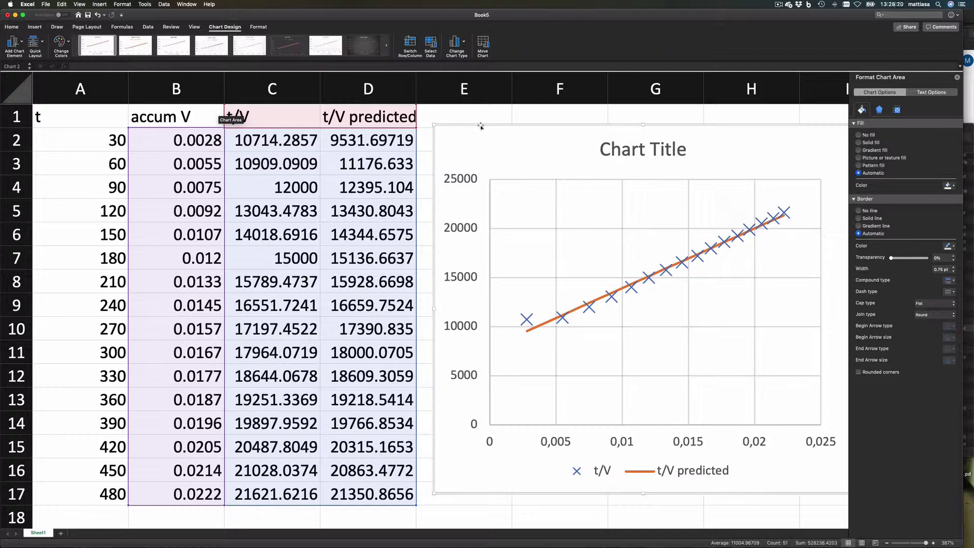
pyautogui.moveTo(481, 126); pyautogui.dragTo(720, 121)
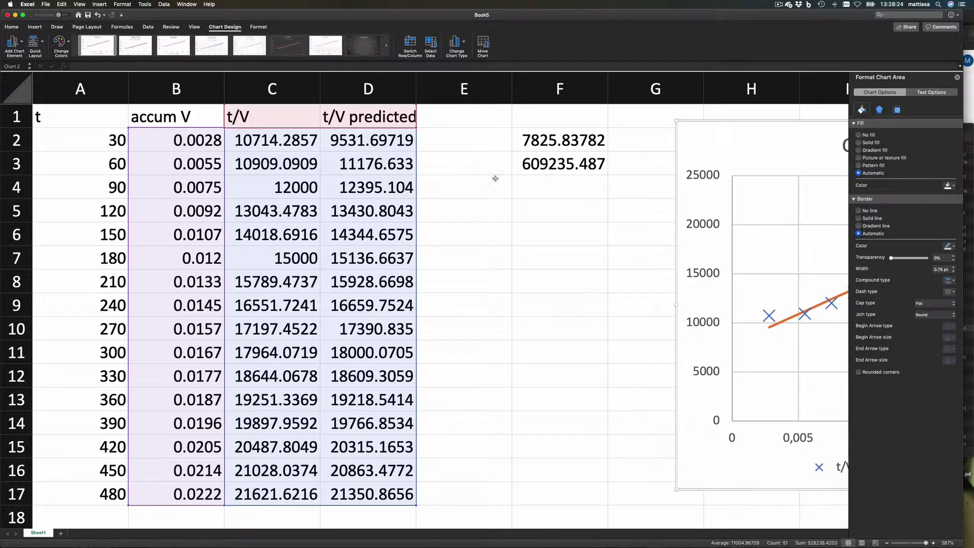
# - Label F5 'a' and F6 'b'
pyautogui.click(549, 212)
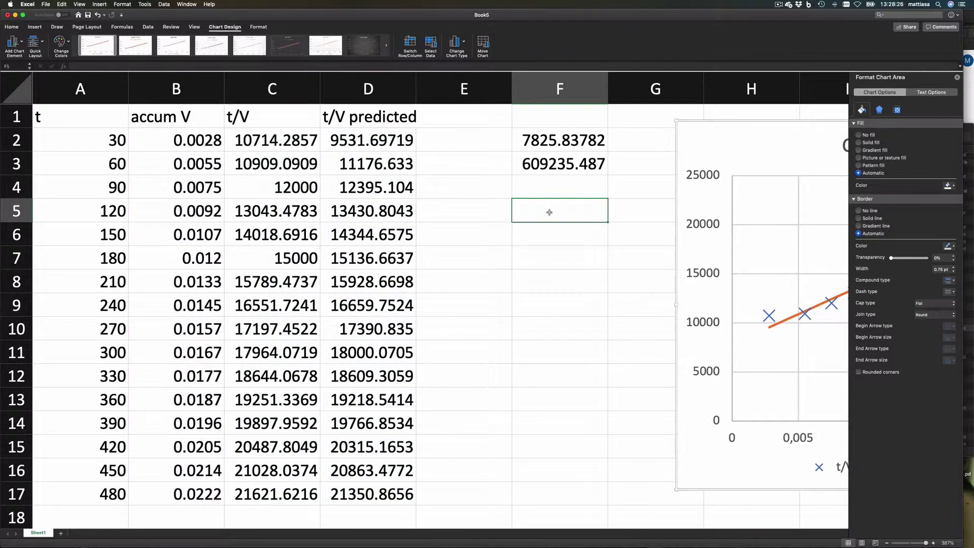
pyautogui.click(549, 212)
pyautogui.write('a')
pyautogui.press('Return')
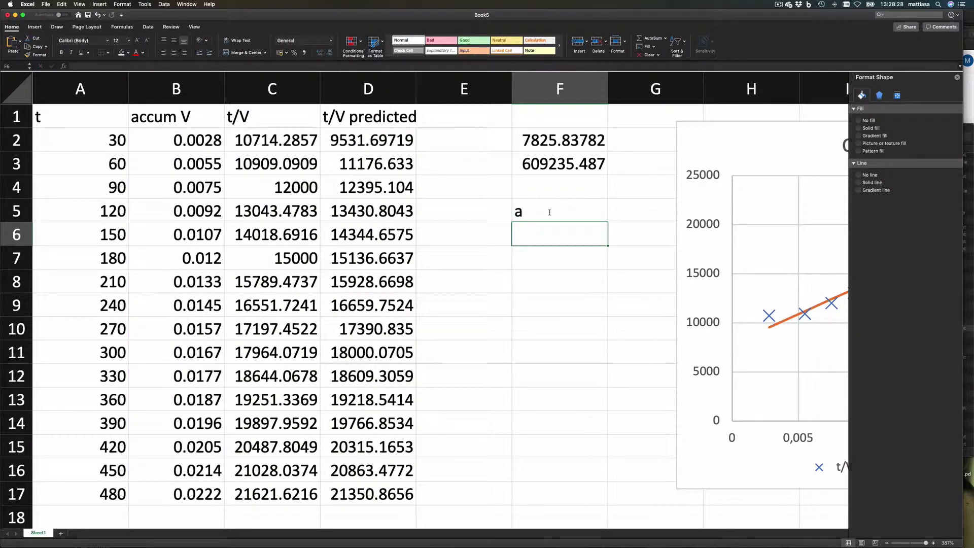
pyautogui.write('b')
pyautogui.press('Tab')
pyautogui.press('Up')
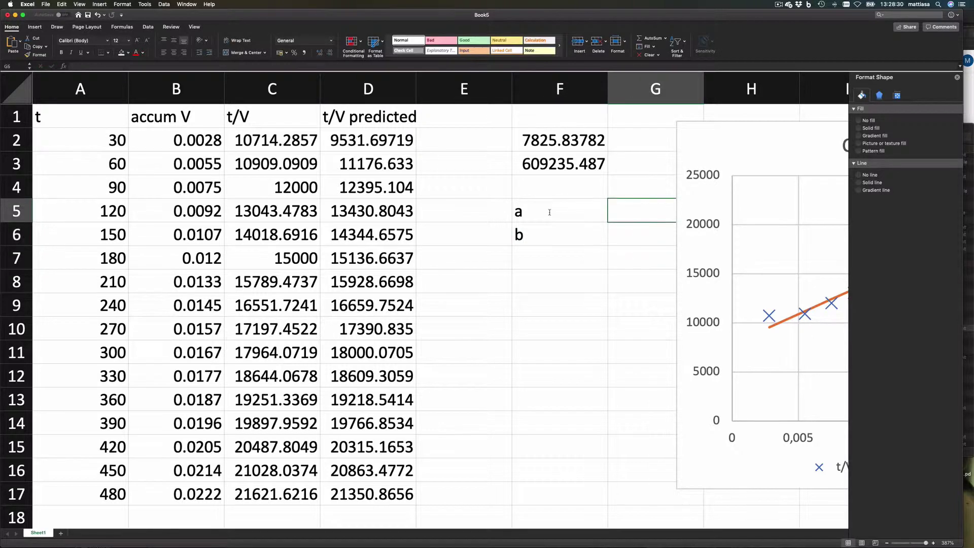
# - Close the Format Chart Area pane and move the chart clear of column G
pyautogui.click(702, 122)
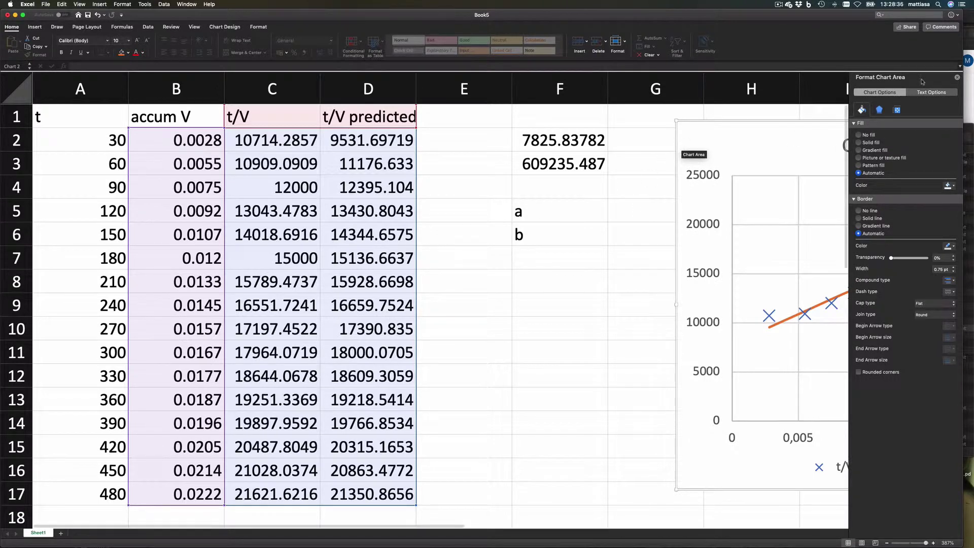
pyautogui.click(957, 77)
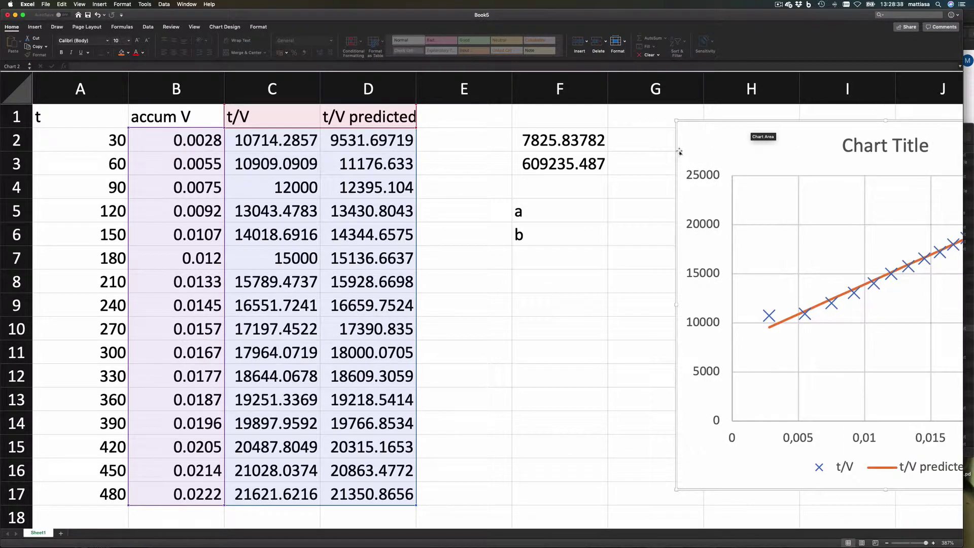
pyautogui.moveTo(676, 149); pyautogui.dragTo(840, 150)
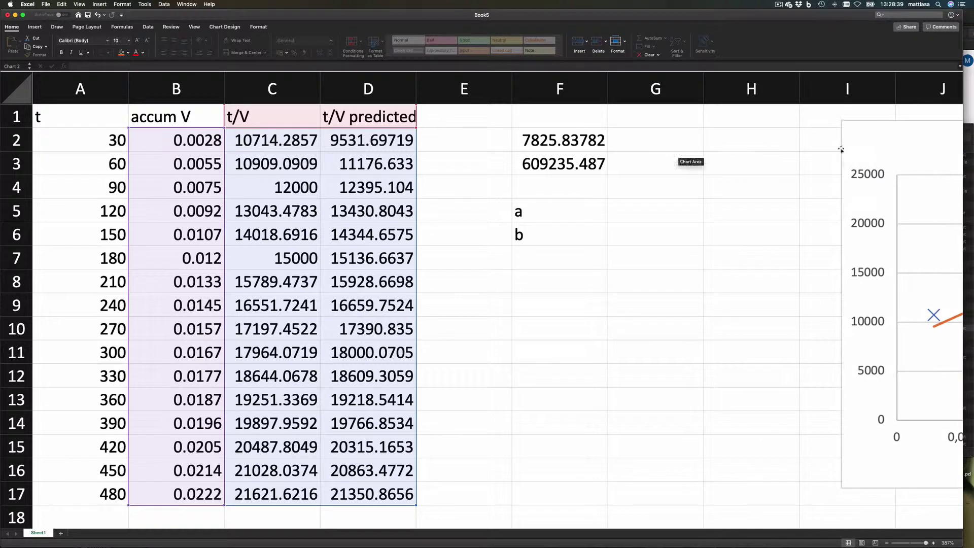
# - Enter starting values 85 in G5 and 100 in G6
pyautogui.click(661, 208)
pyautogui.write('85')
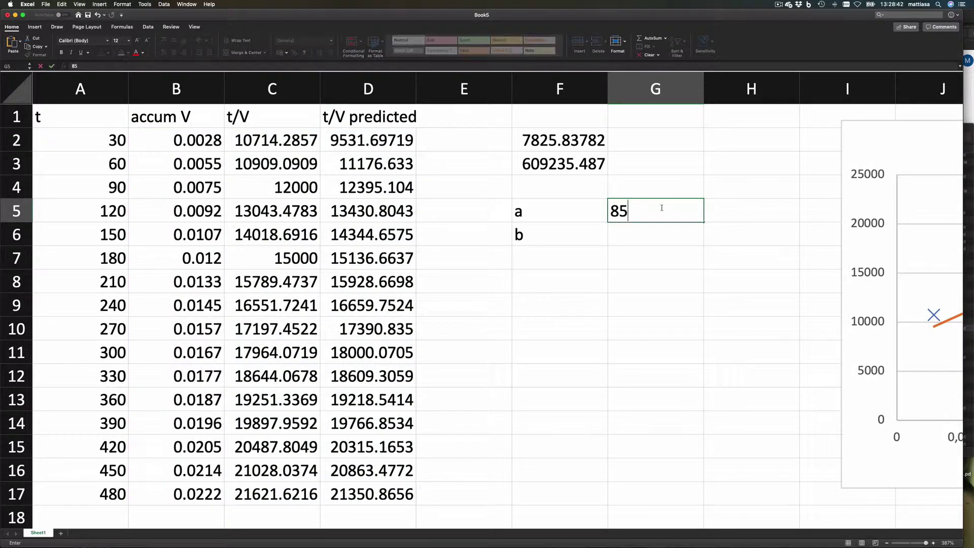
pyautogui.press('Tab')
pyautogui.press('Return')
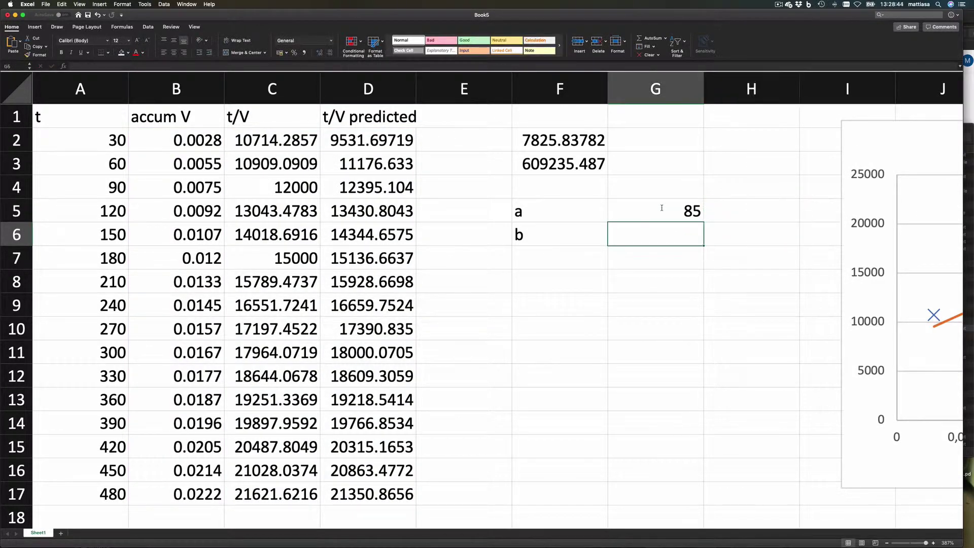
pyautogui.write('100')
pyautogui.press('Return')
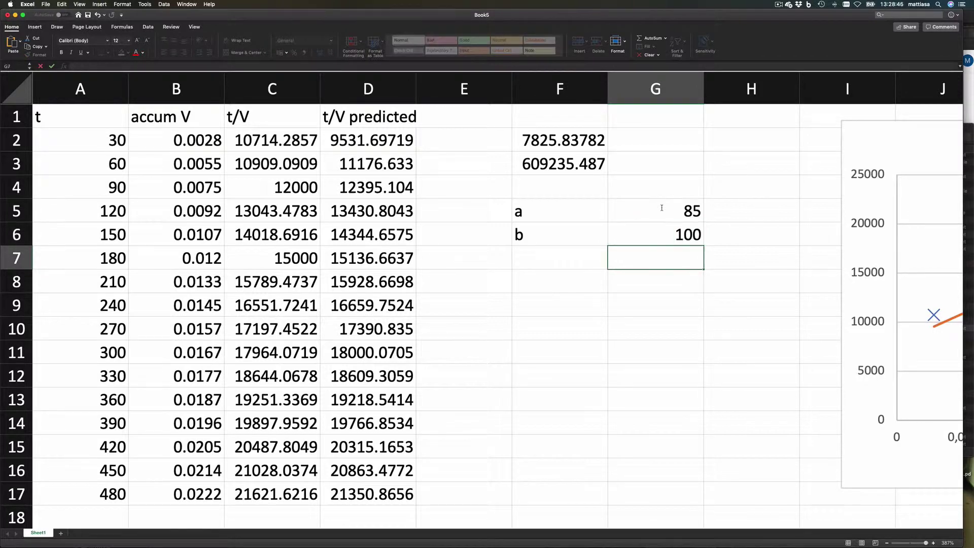
# - Insert two empty columns at column E
pyautogui.click(485, 87)
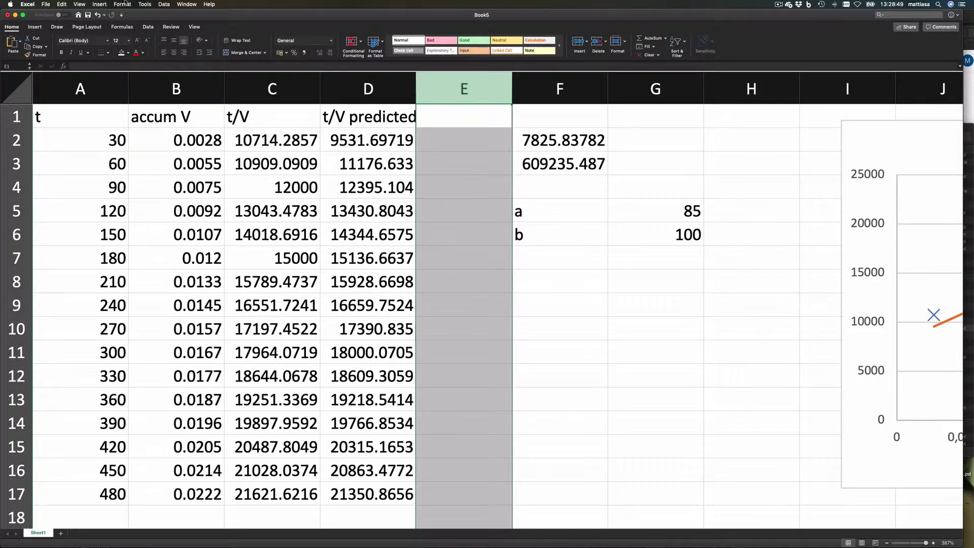
pyautogui.click(99, 4)
pyautogui.moveTo(100, 4)
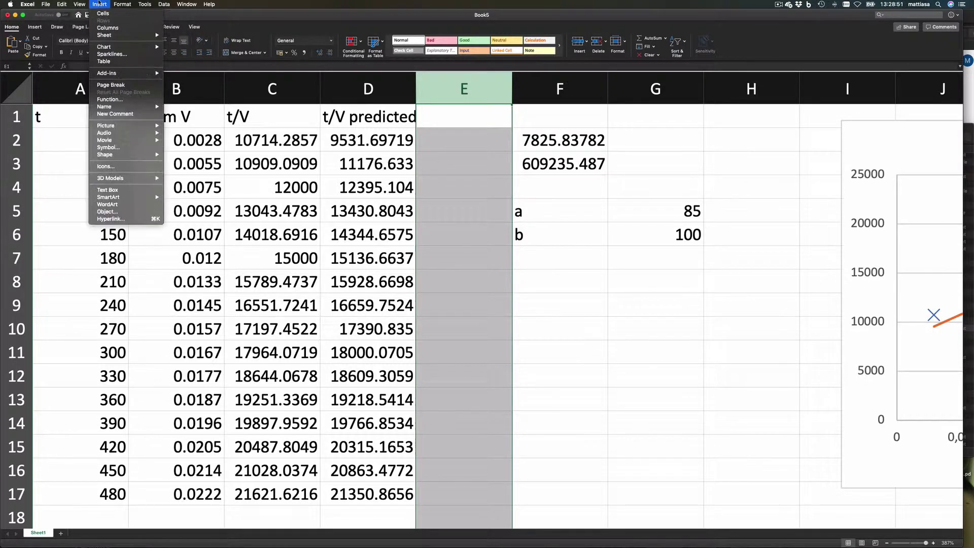
pyautogui.click(104, 29)
pyautogui.click(102, 4)
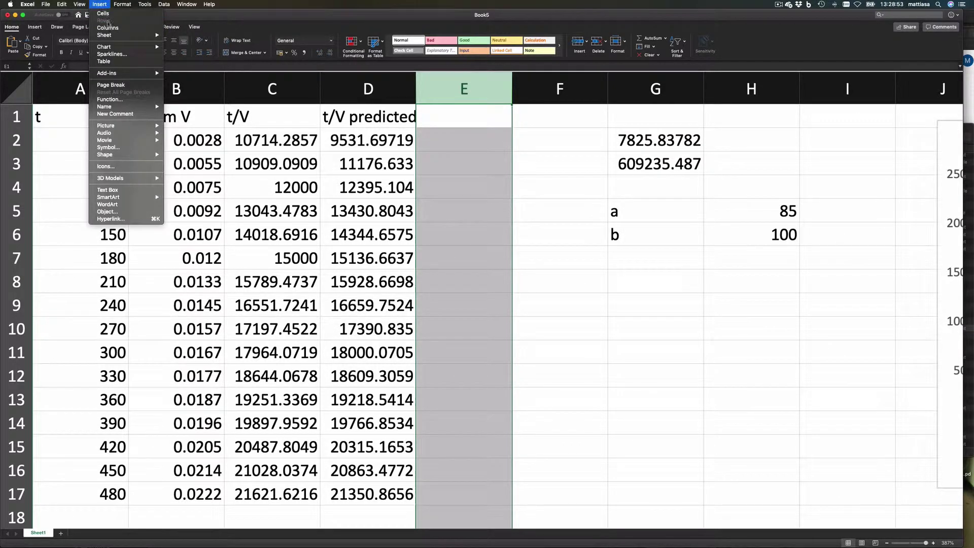
pyautogui.click(110, 29)
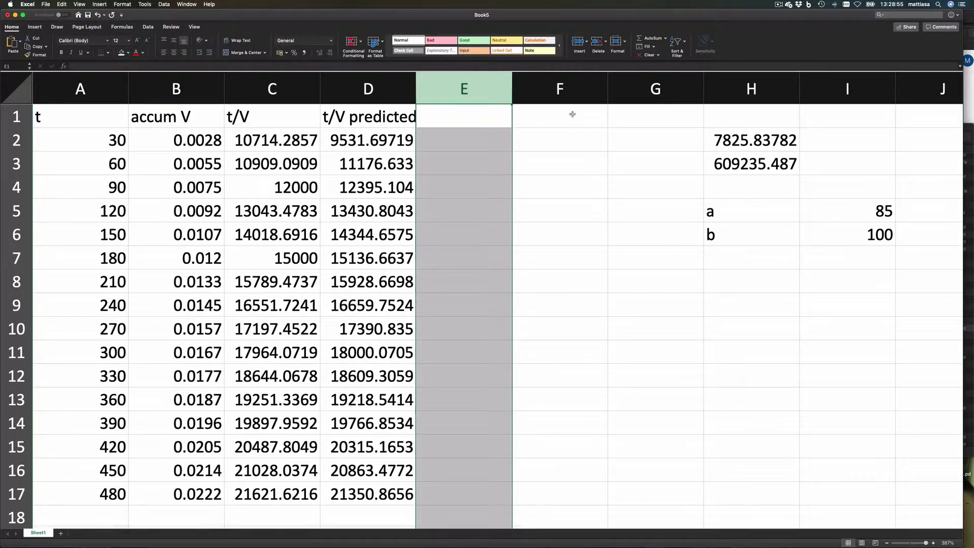
# - Head column E 'my model t/V'
pyautogui.click(456, 124)
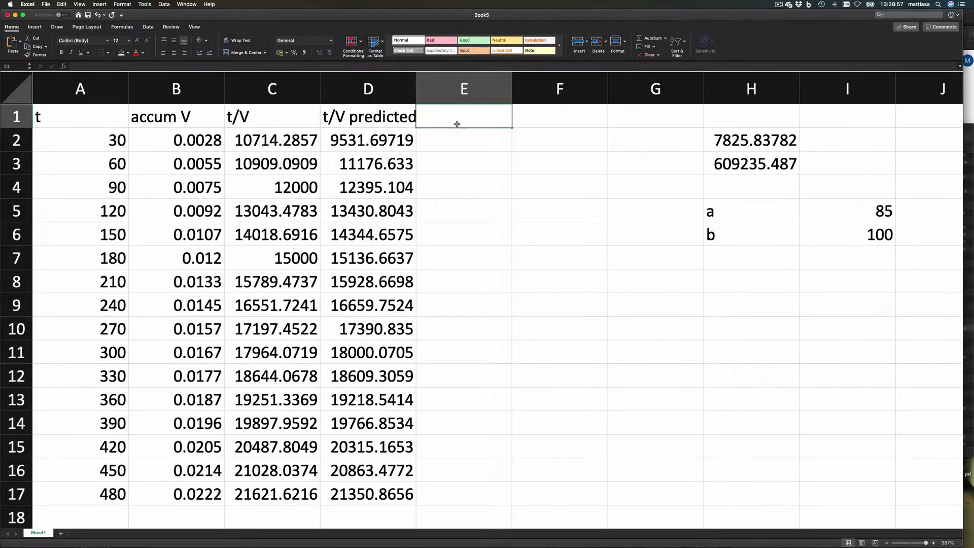
pyautogui.write('my model')
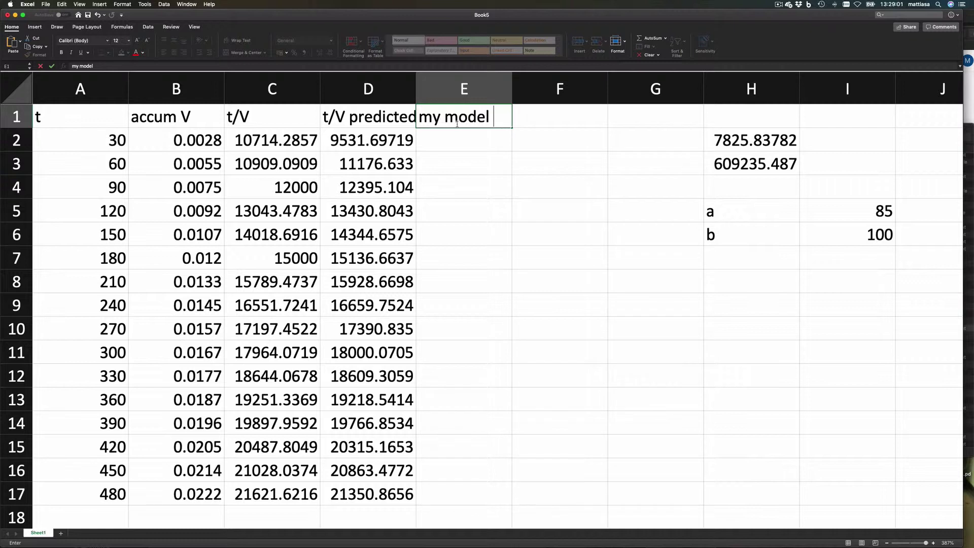
pyautogui.write(' t/V')
pyautogui.press('Return')
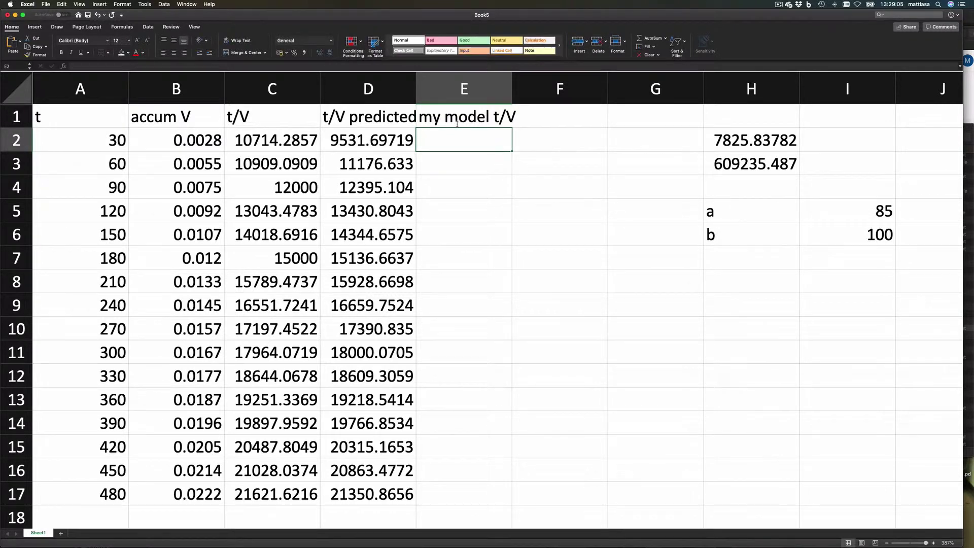
# - Enter =I$5+I$6*B2 in E2 using the a and b values
pyautogui.write('=')
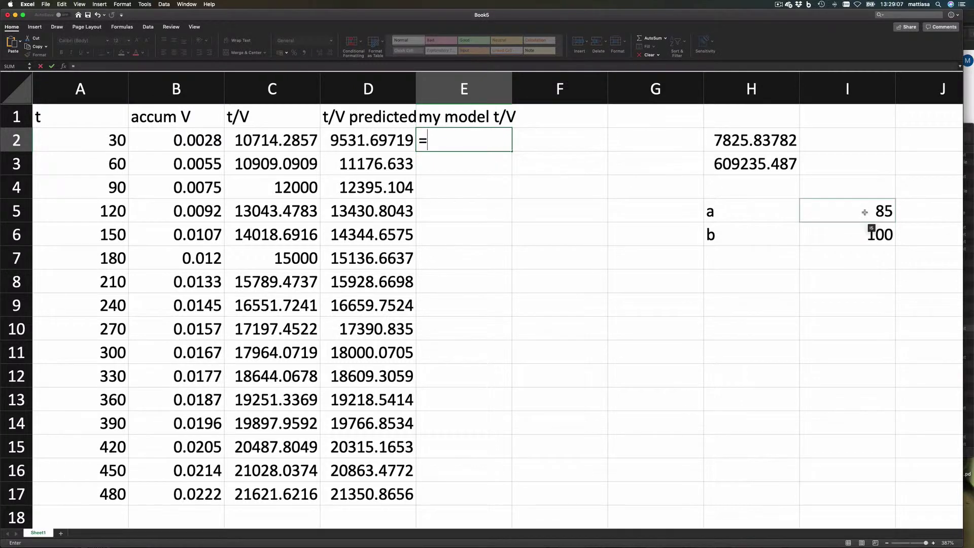
pyautogui.click(864, 211)
pyautogui.write('+')
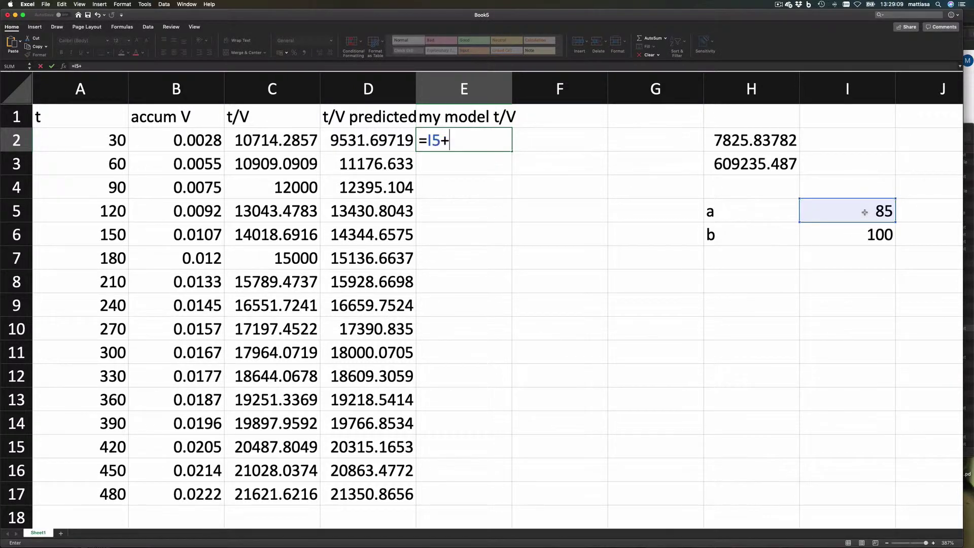
pyautogui.click(872, 236)
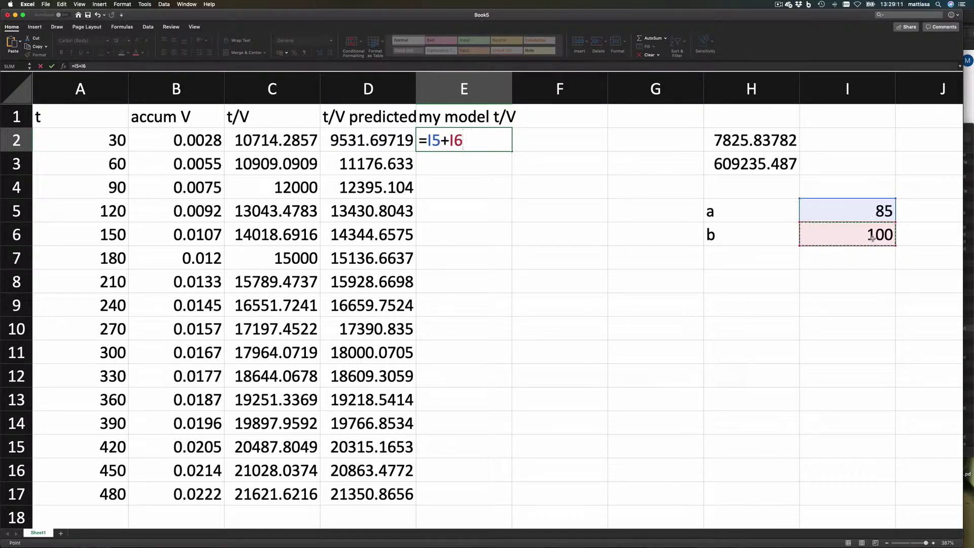
pyautogui.write('*')
pyautogui.click(183, 142)
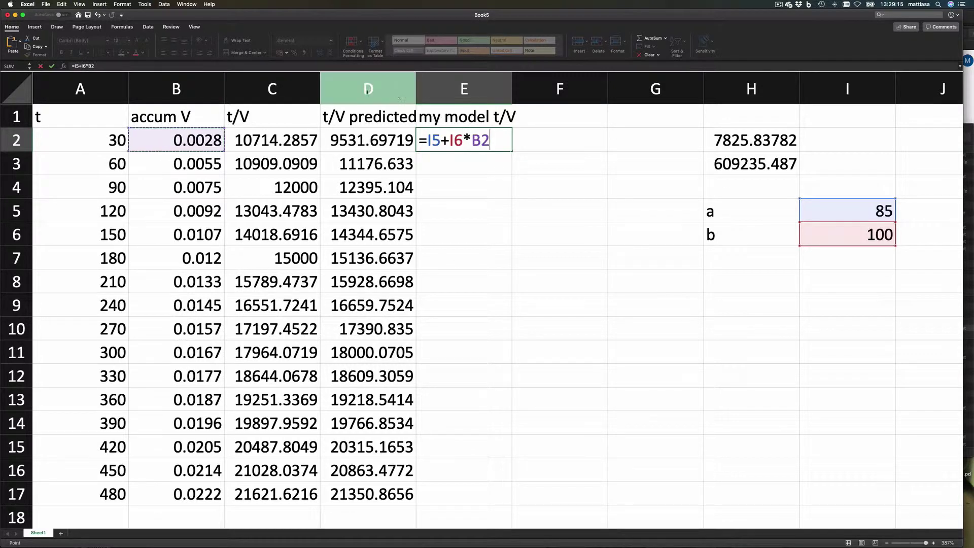
pyautogui.click(76, 66)
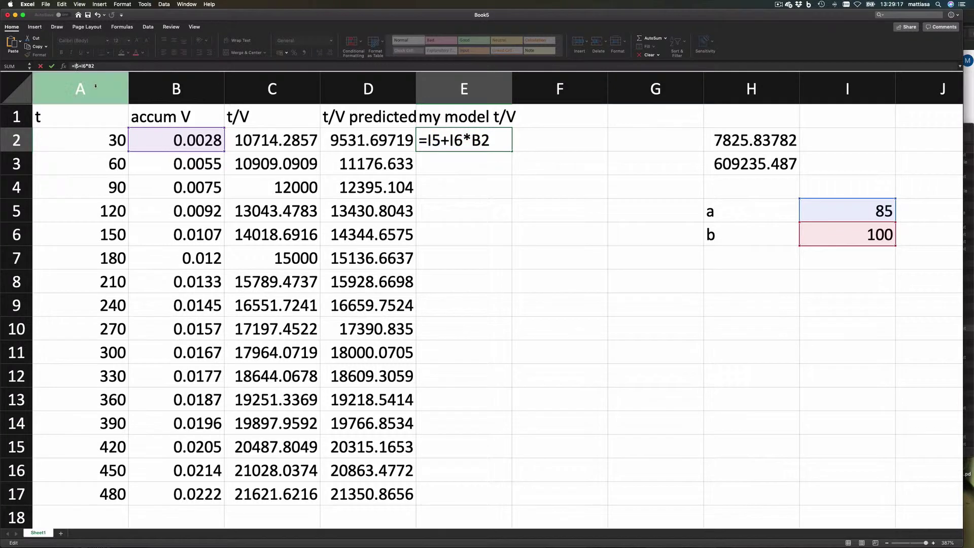
pyautogui.write('$')
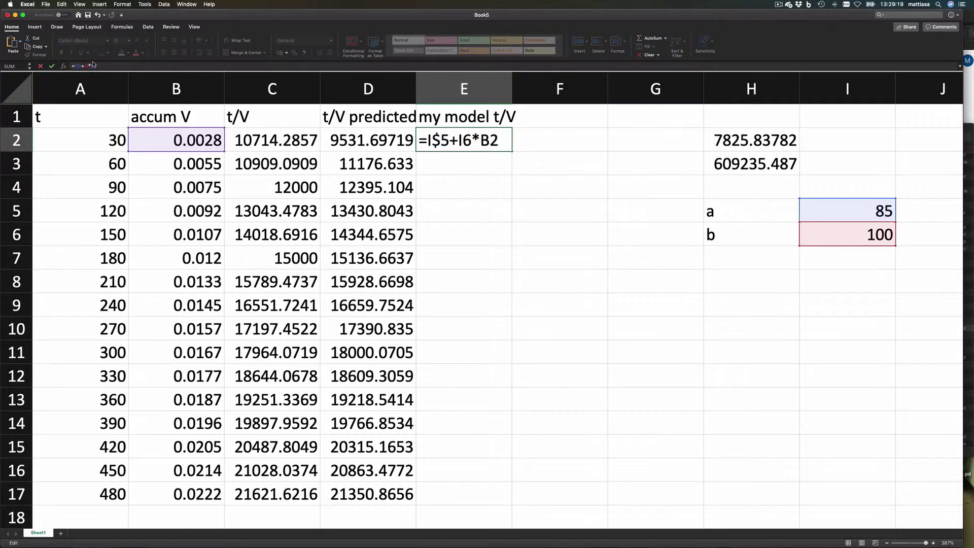
pyautogui.press('Right')
pyautogui.press('Right')
pyautogui.press('Right')
pyautogui.write('$')
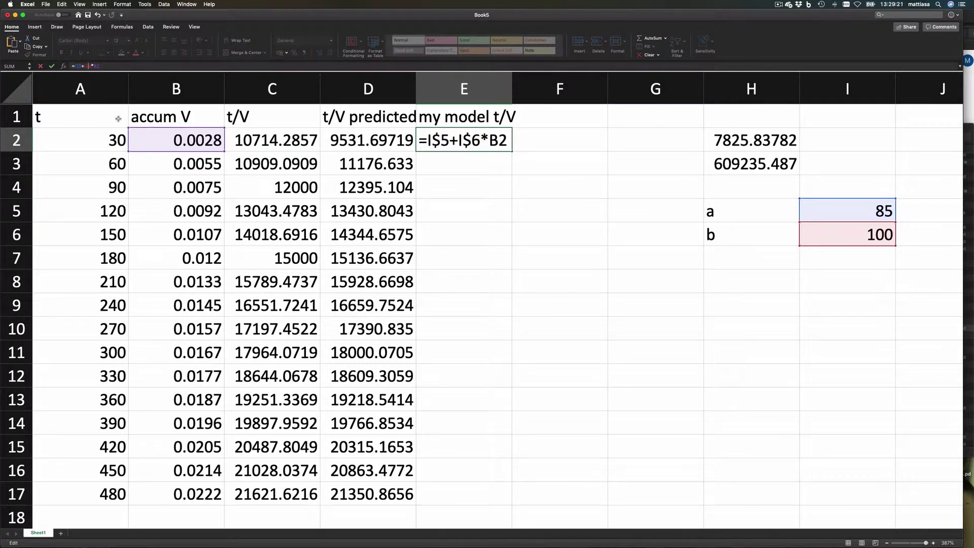
pyautogui.press('Return')
# - Copy the model formula down to E17
pyautogui.click(491, 138)
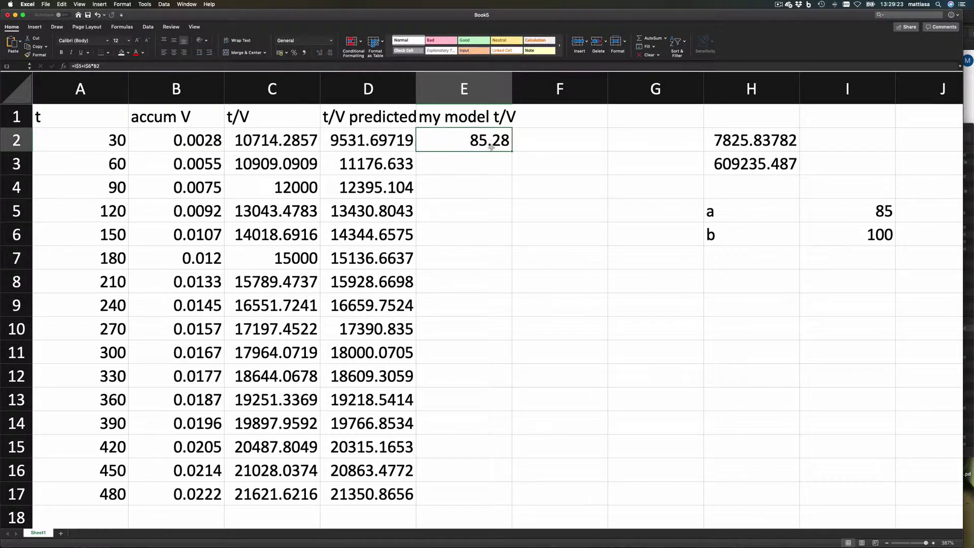
pyautogui.doubleClick(512, 151)
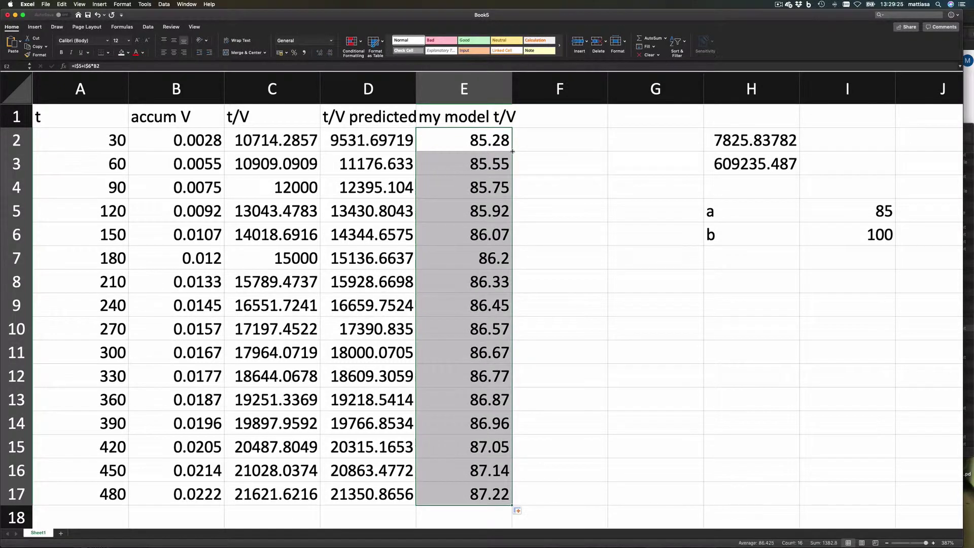
pyautogui.click(482, 139)
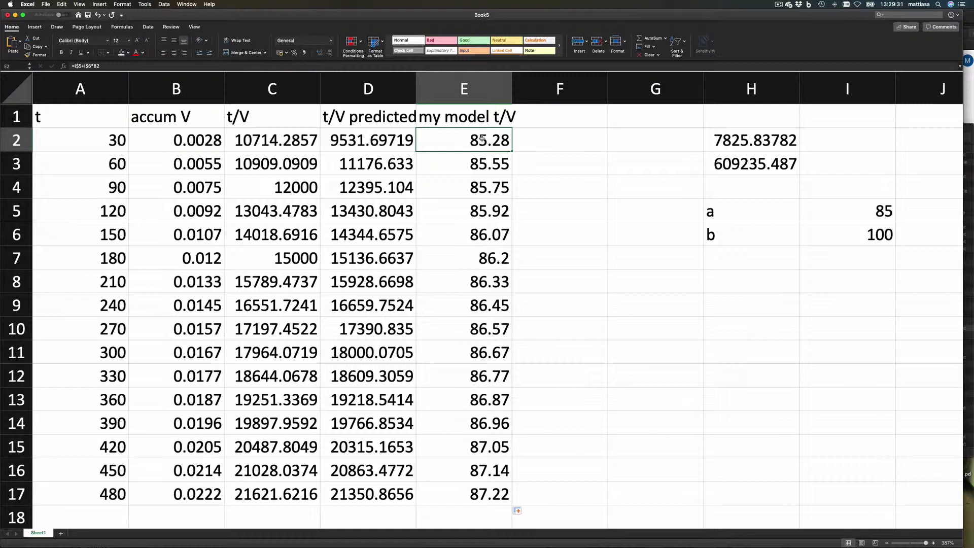
# - Add the header 'error squared' in cell F1
pyautogui.click(552, 120)
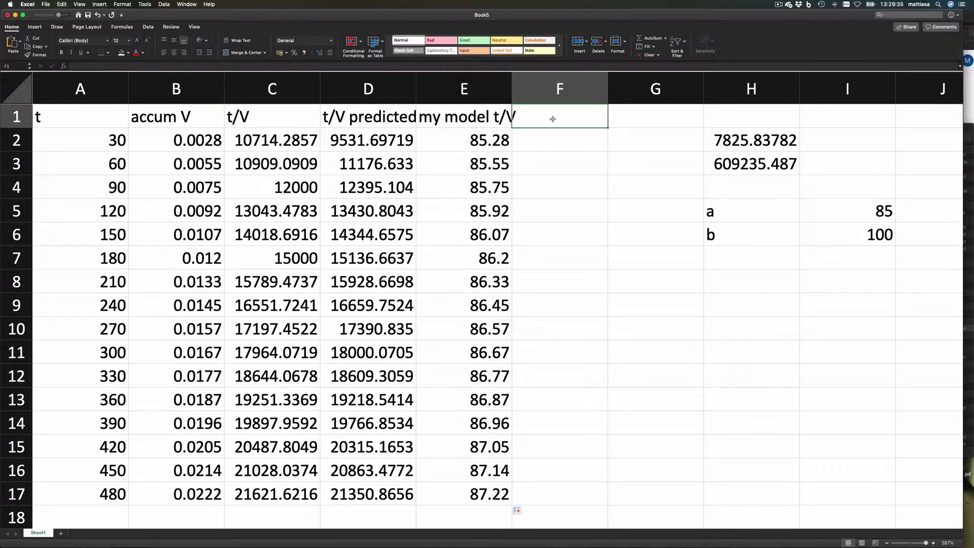
pyautogui.click(482, 136)
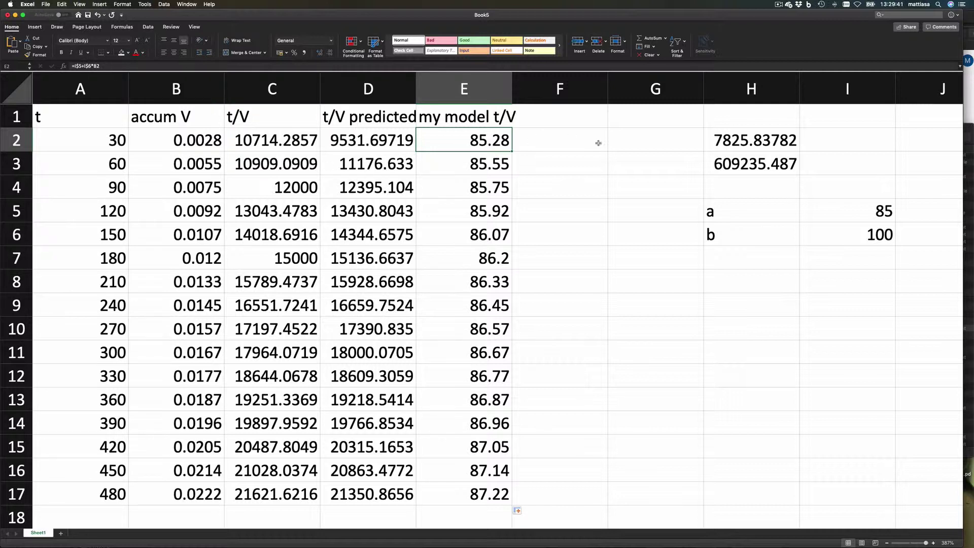
pyautogui.click(549, 116)
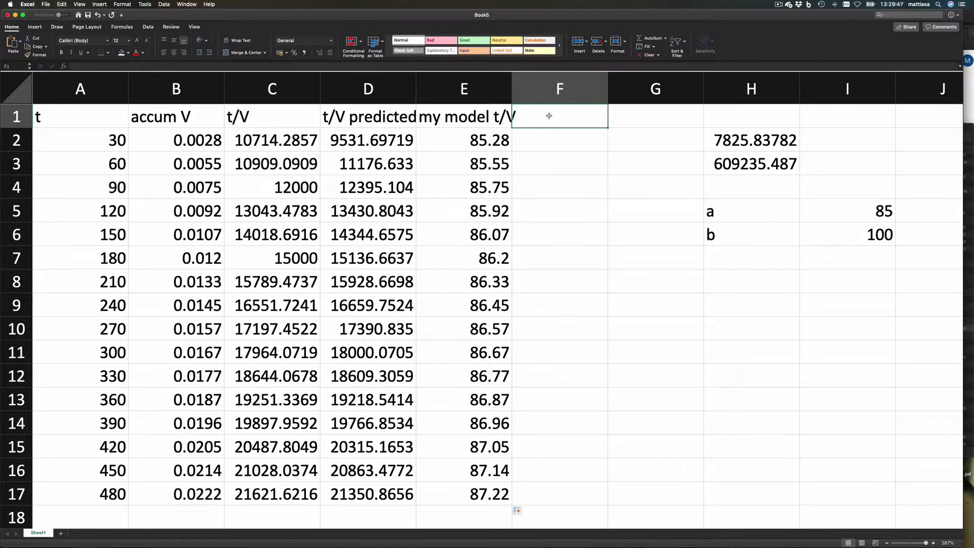
pyautogui.write('er')
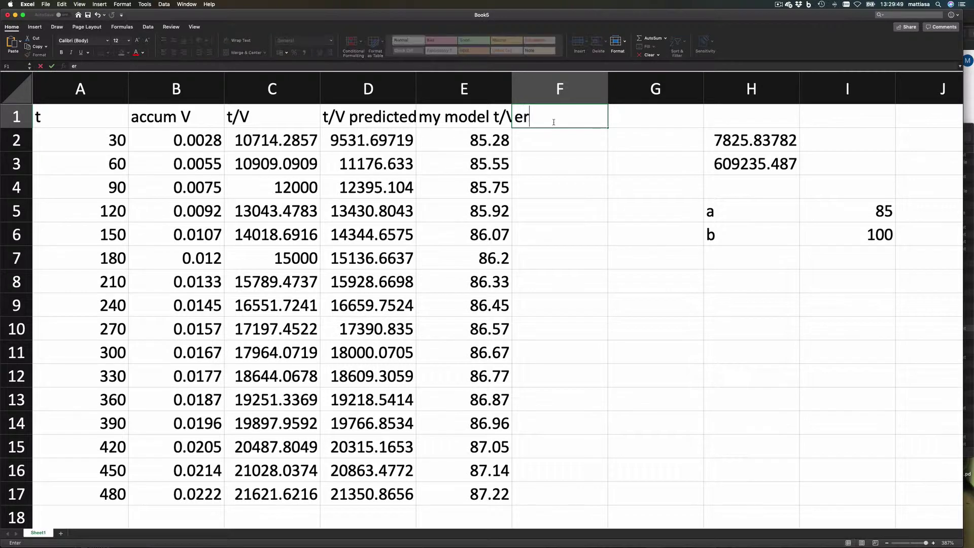
pyautogui.write('ror squared')
pyautogui.press('Return')
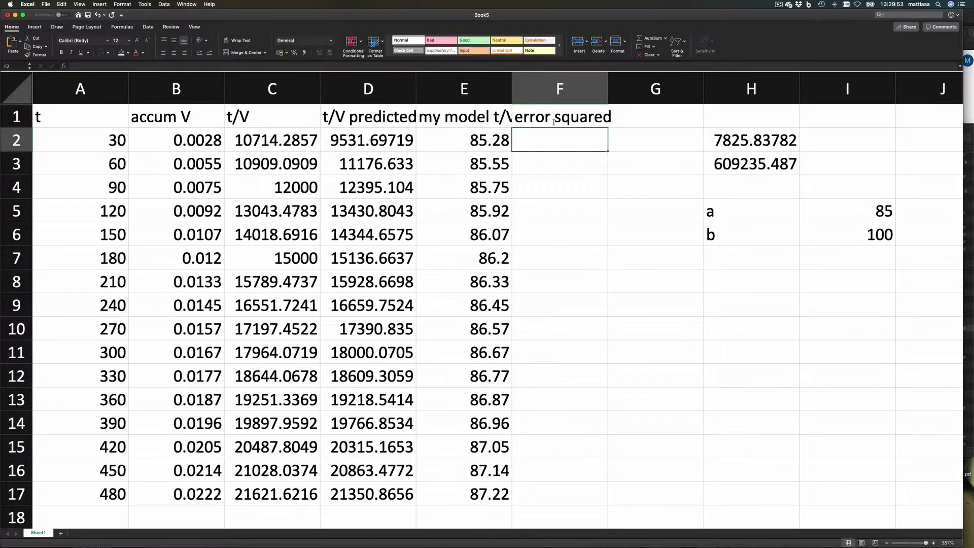
# - Enter =(E2-C2)^2 in F2 and fill it down to row 17
pyautogui.write('=(')
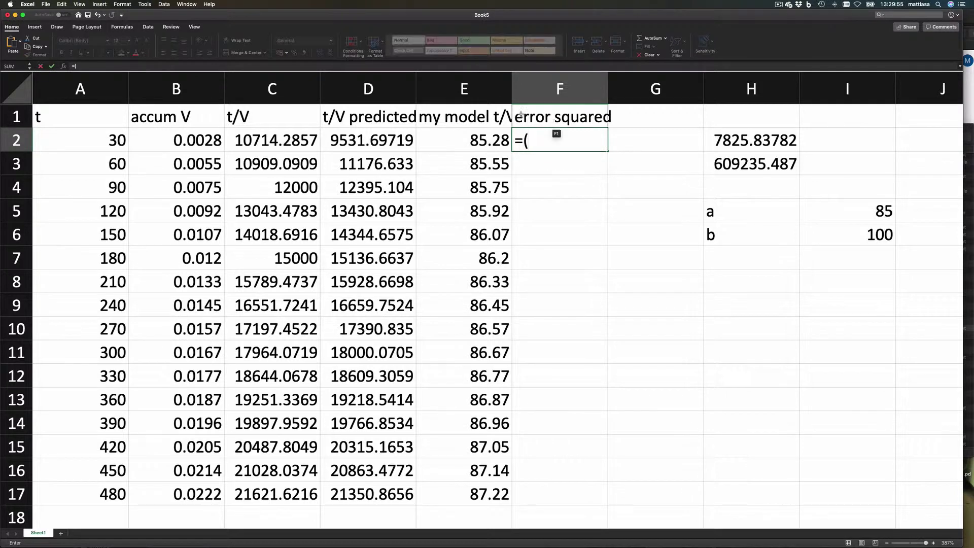
pyautogui.click(437, 139)
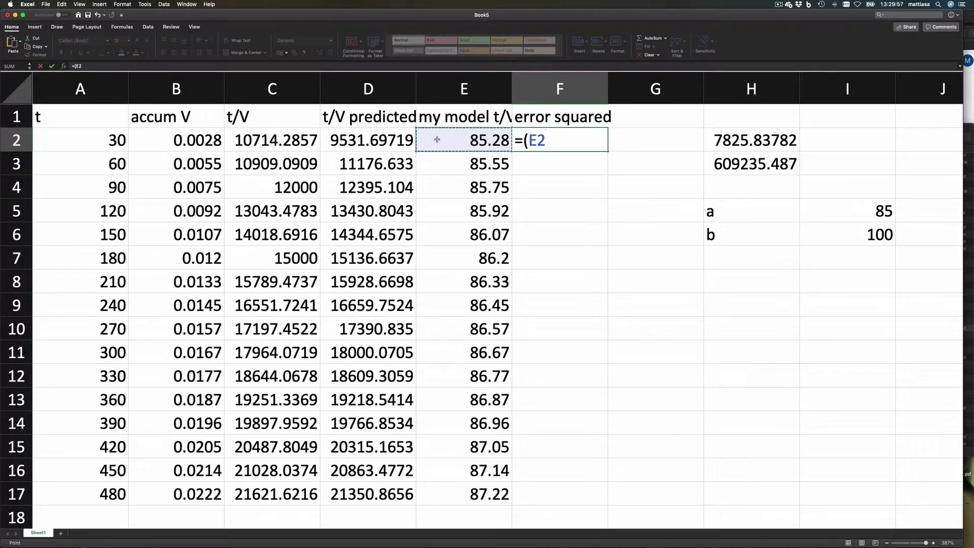
pyautogui.write('-')
pyautogui.click(279, 137)
pyautogui.write(')')
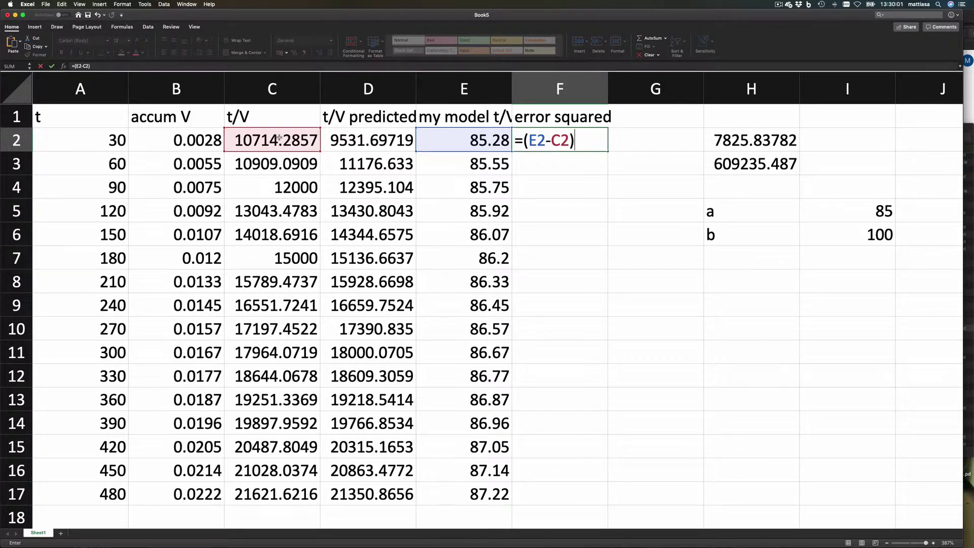
pyautogui.write('^2')
pyautogui.press('Return')
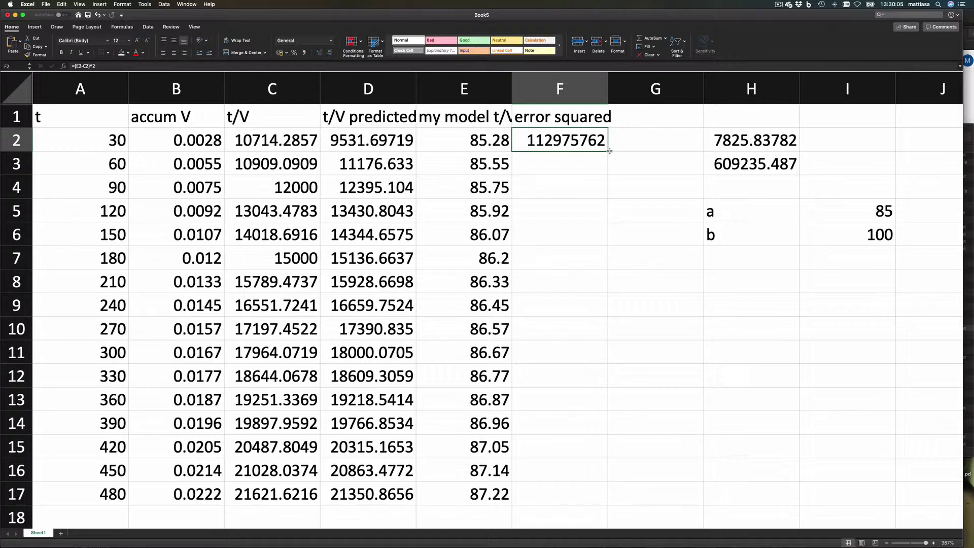
pyautogui.doubleClick(608, 150)
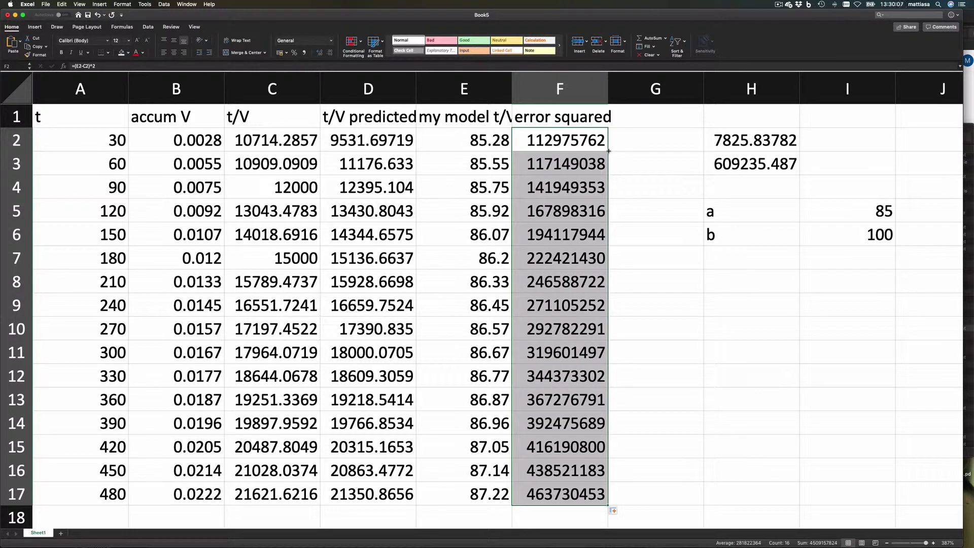
pyautogui.click(742, 252)
# - Label cell H7 '∑ error^2'
pyautogui.write('su')
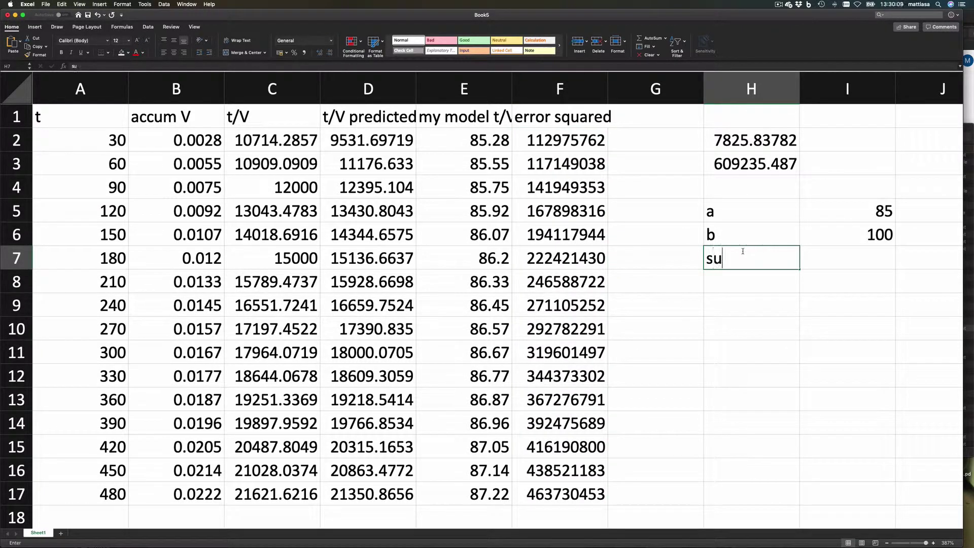
pyautogui.press('BackSpace')
pyautogui.press('BackSpace')
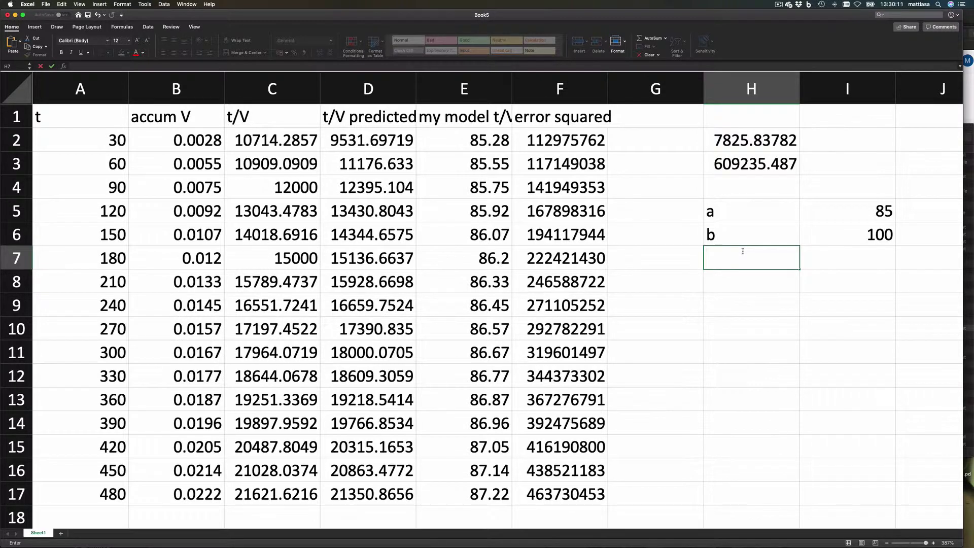
pyautogui.write('∑ error^2')
pyautogui.press('Tab')
pyautogui.write('=sum')
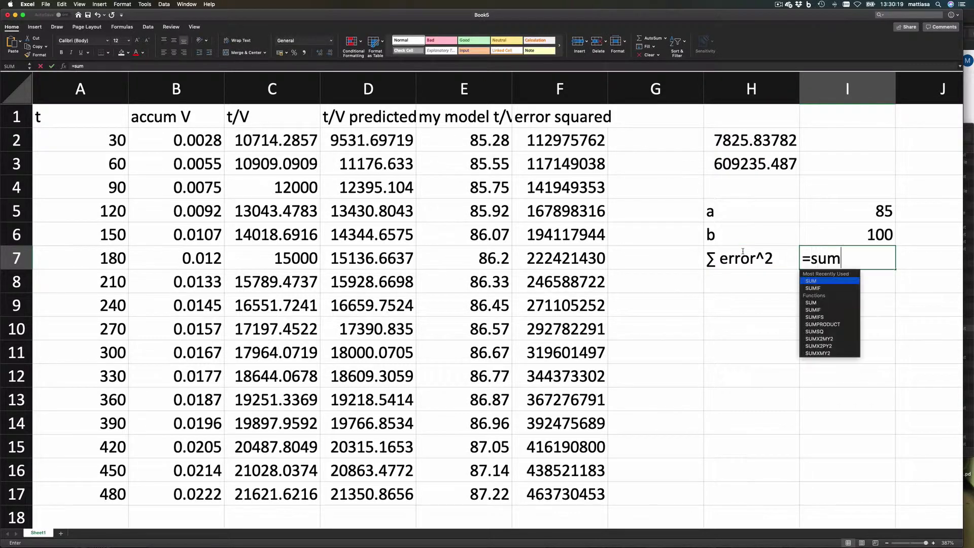
pyautogui.write('(')
pyautogui.click(570, 86)
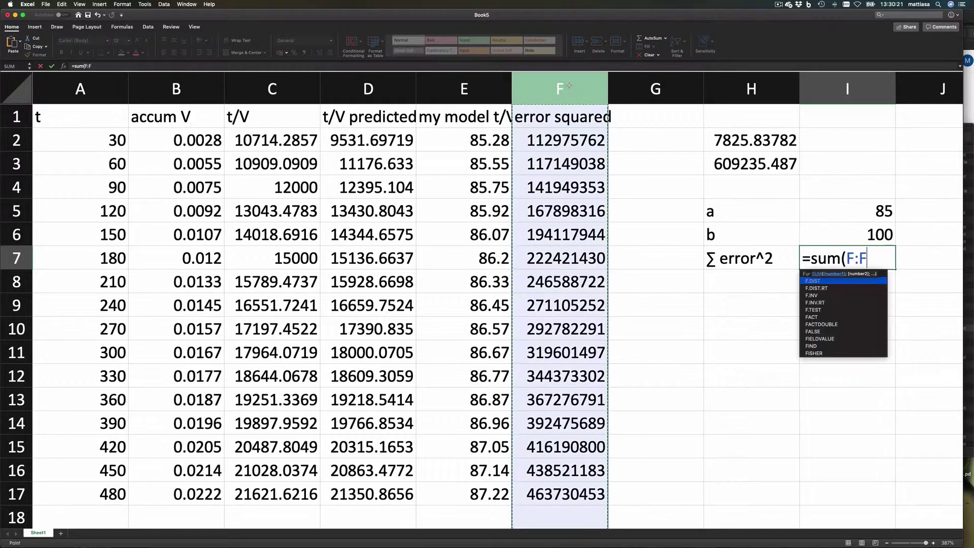
pyautogui.write(')')
pyautogui.press('Return')
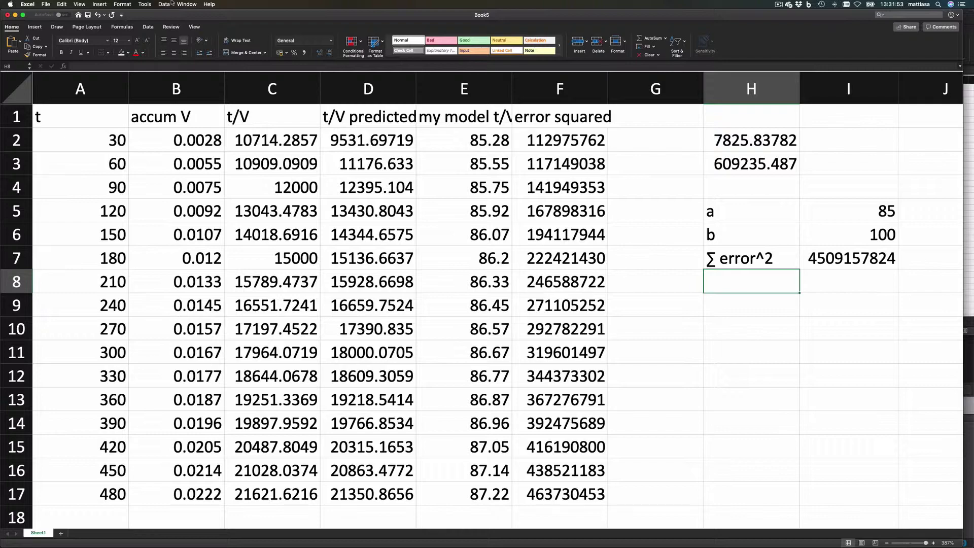
# - Configure Solver to minimise I7 by changing cells I5:I6
pyautogui.click(165, 4)
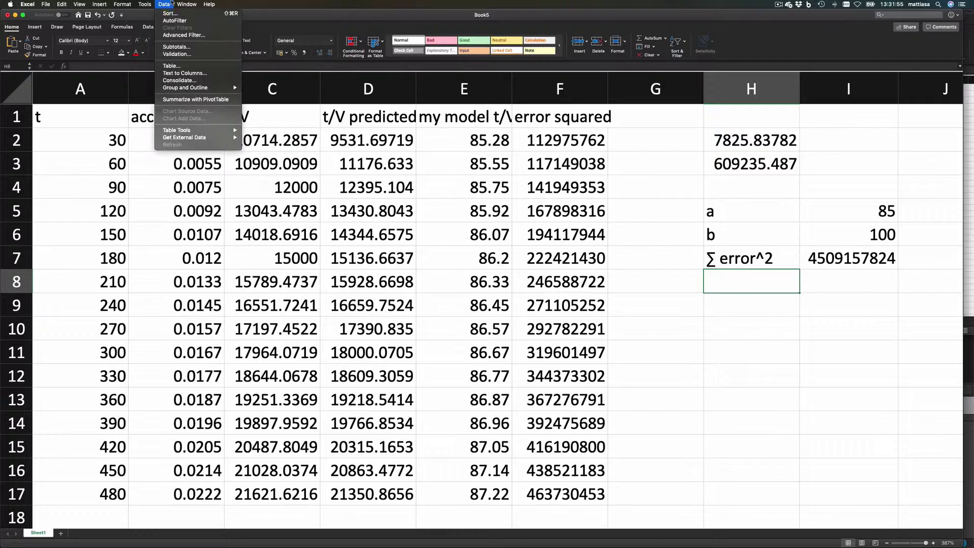
pyautogui.moveTo(145, 4)
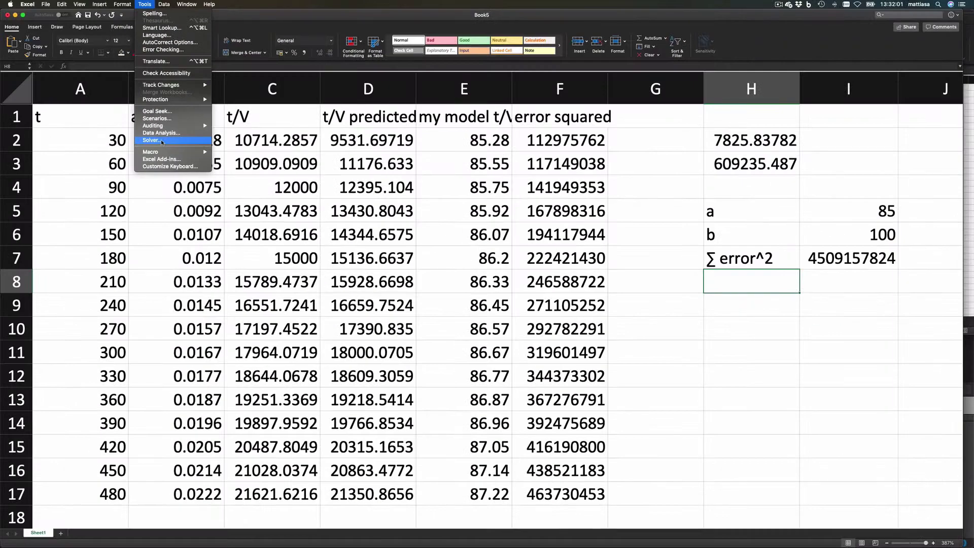
pyautogui.click(122, 355)
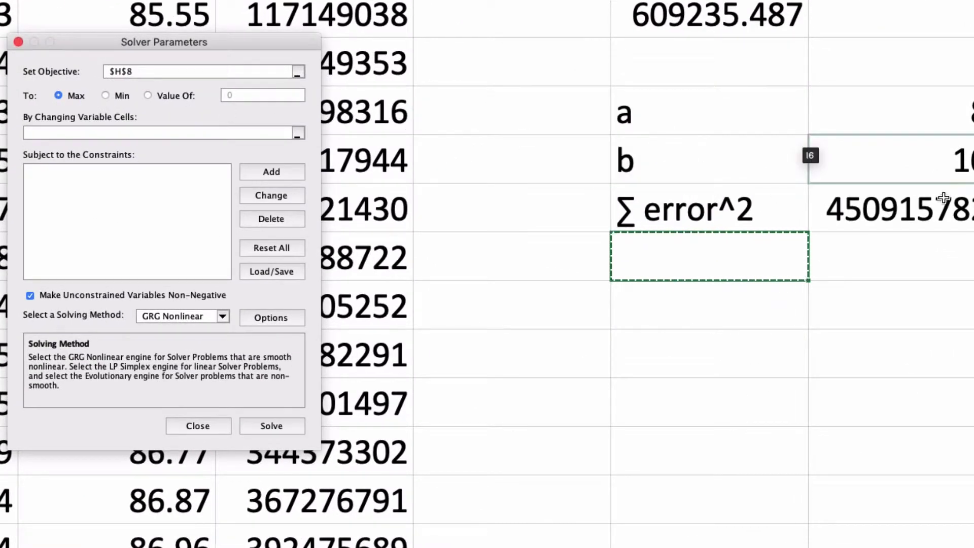
pyautogui.click(854, 212)
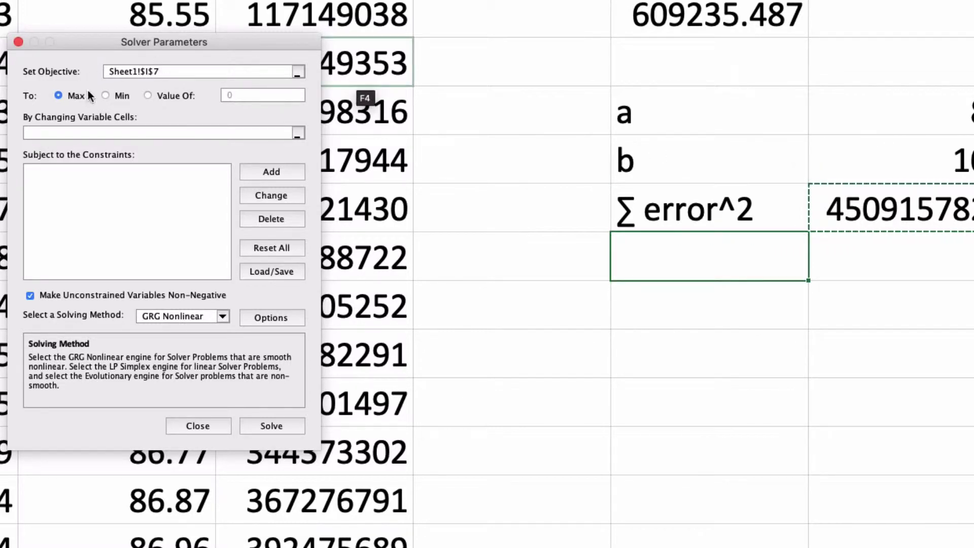
pyautogui.click(105, 96)
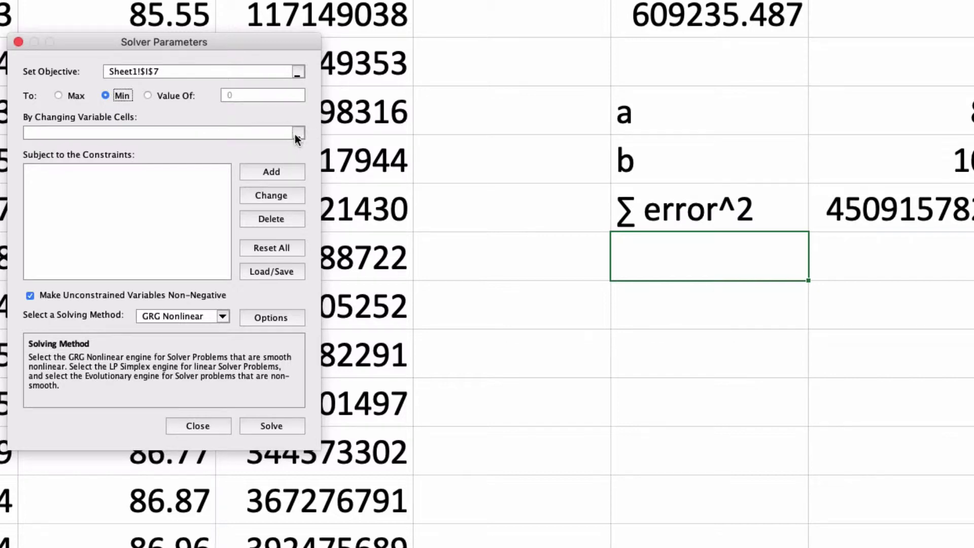
pyautogui.click(924, 104)
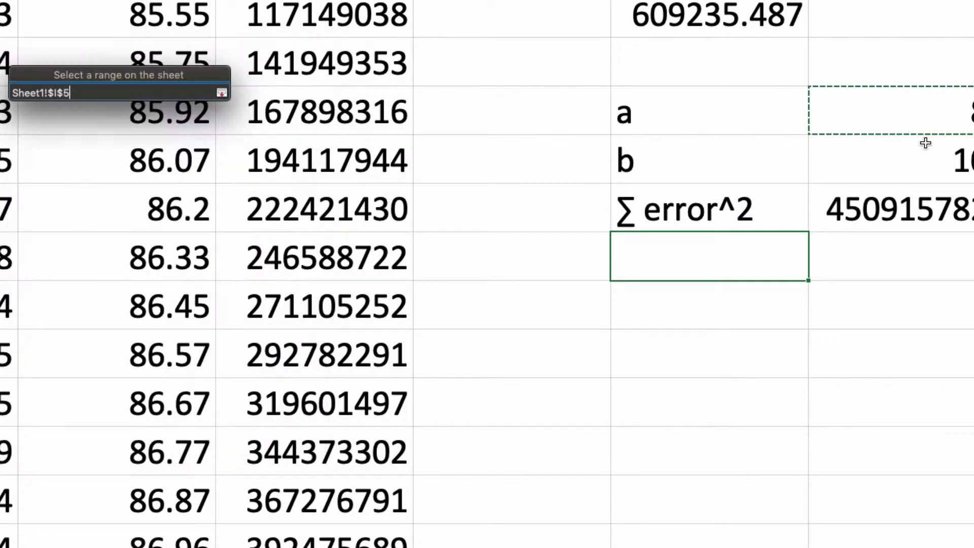
pyautogui.moveTo(925, 143); pyautogui.dragTo(925, 154)
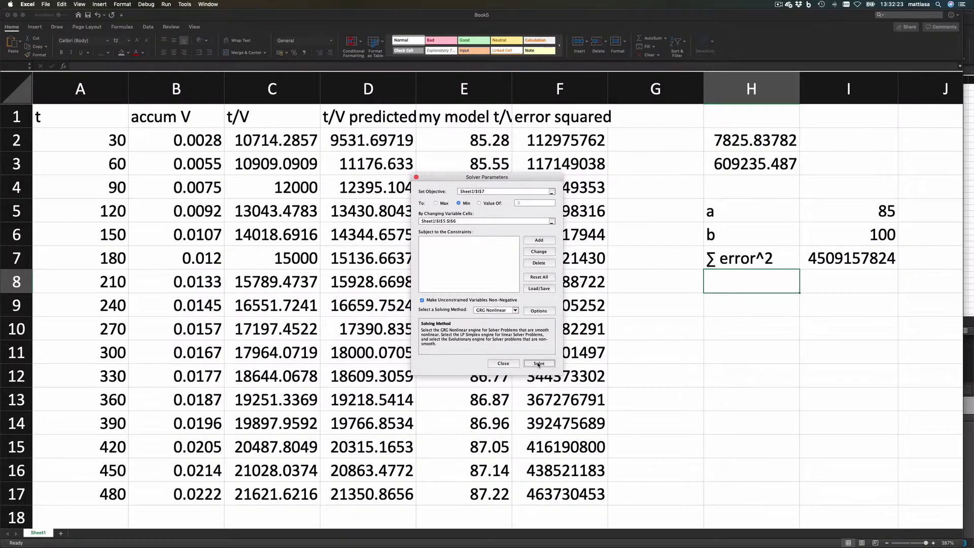
# - Solve and keep the solution: a = 7825.84549, b = 609234.833, ∑ error^2 = 2120558.14
pyautogui.click(269, 426)
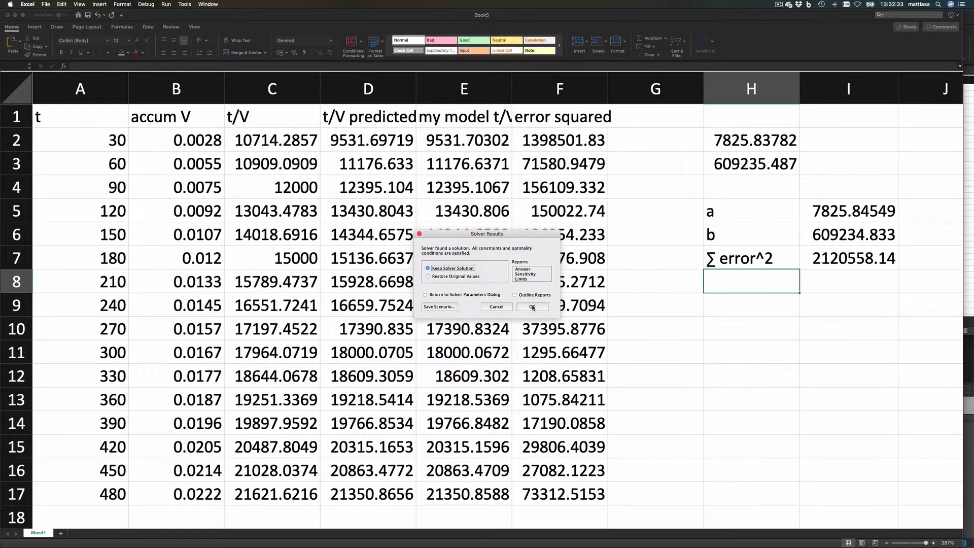
pyautogui.click(532, 307)
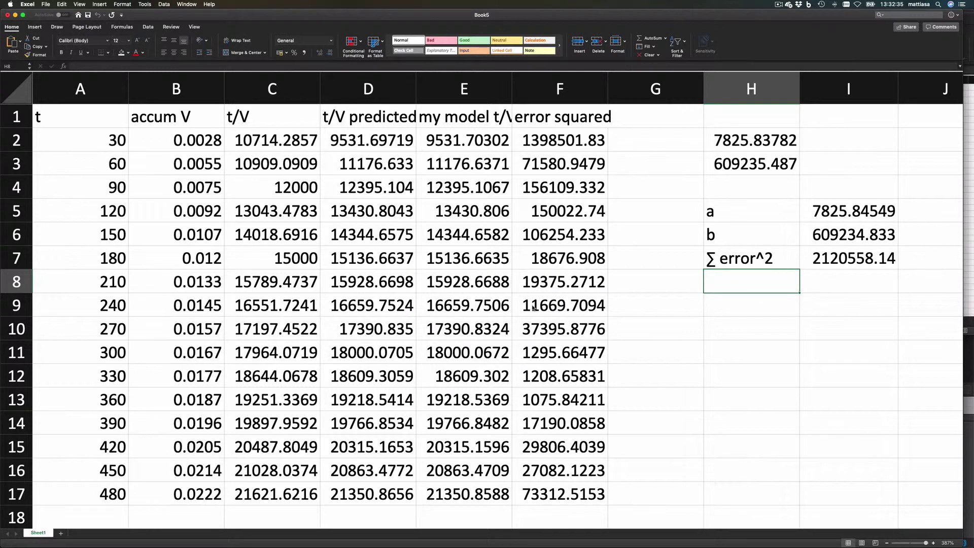